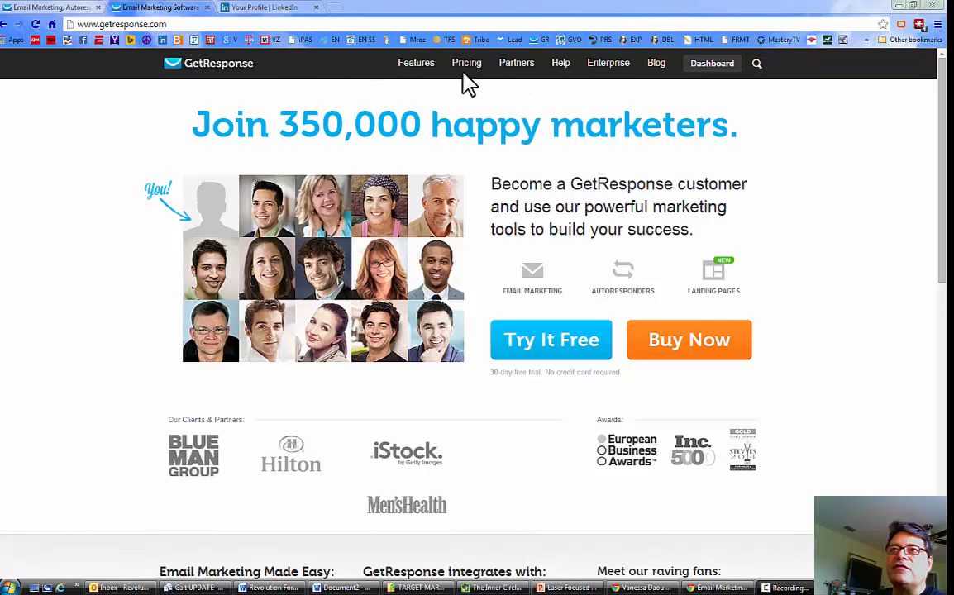
Switch to the account dashboard and open the form for creating a new campaign.
click(43, 10)
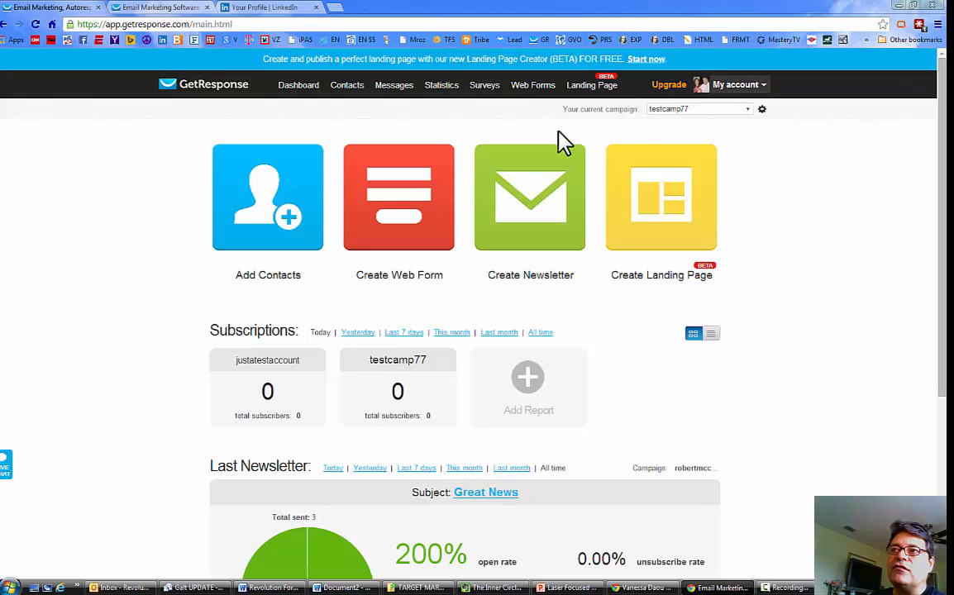
click(750, 113)
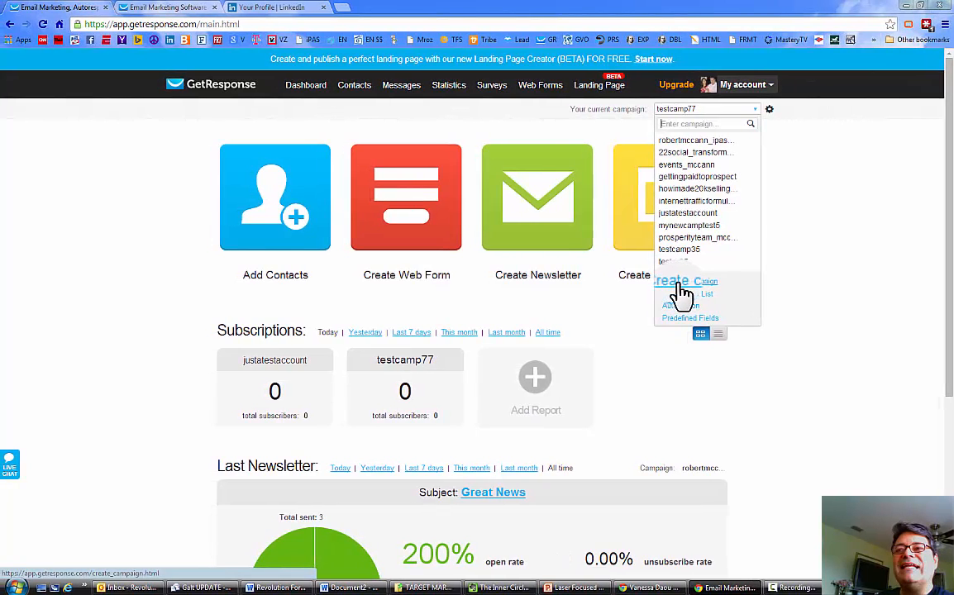
click(680, 283)
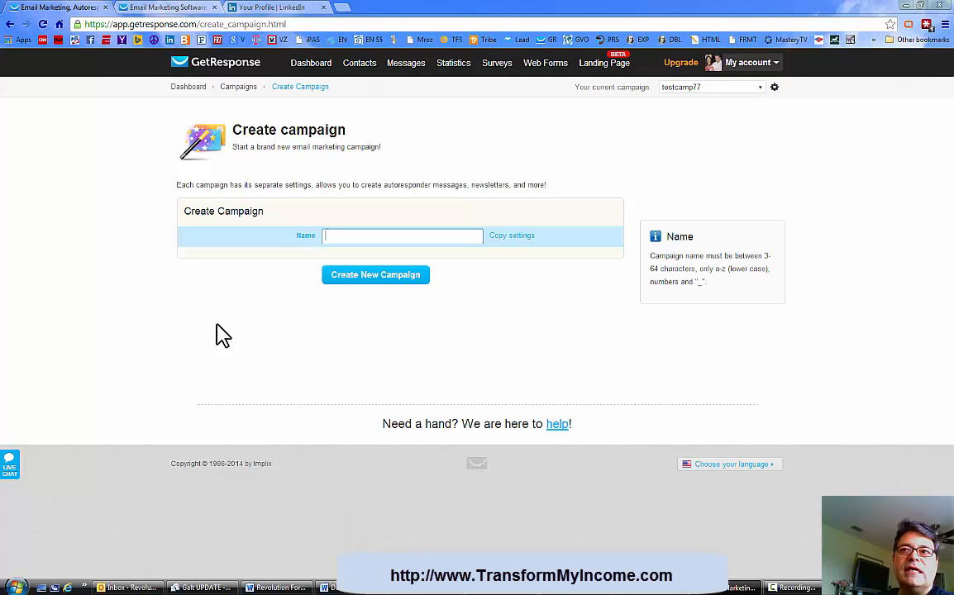
Name the new campaign "roberttest51" and create it.
click(339, 239)
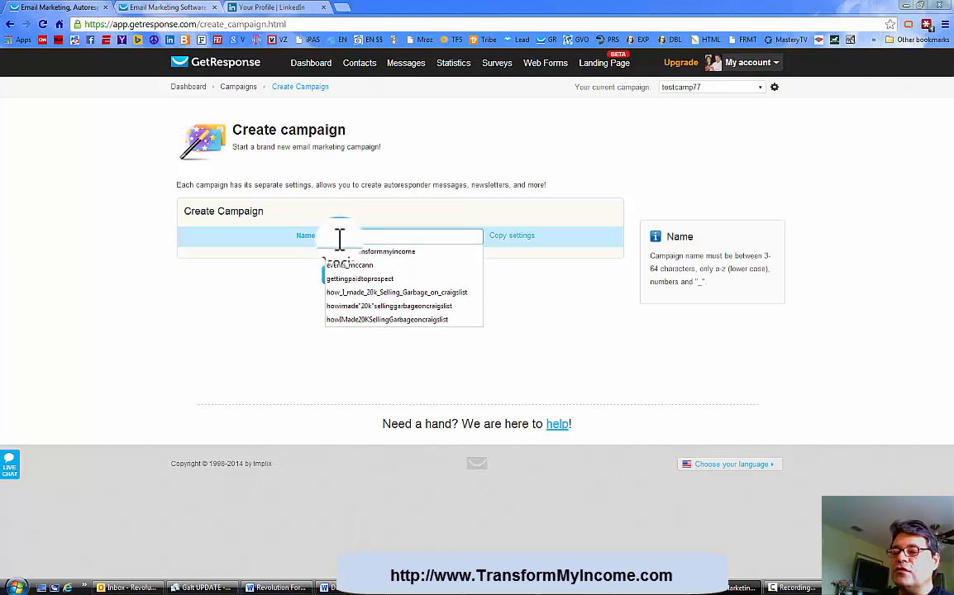
click(183, 270)
click(358, 235)
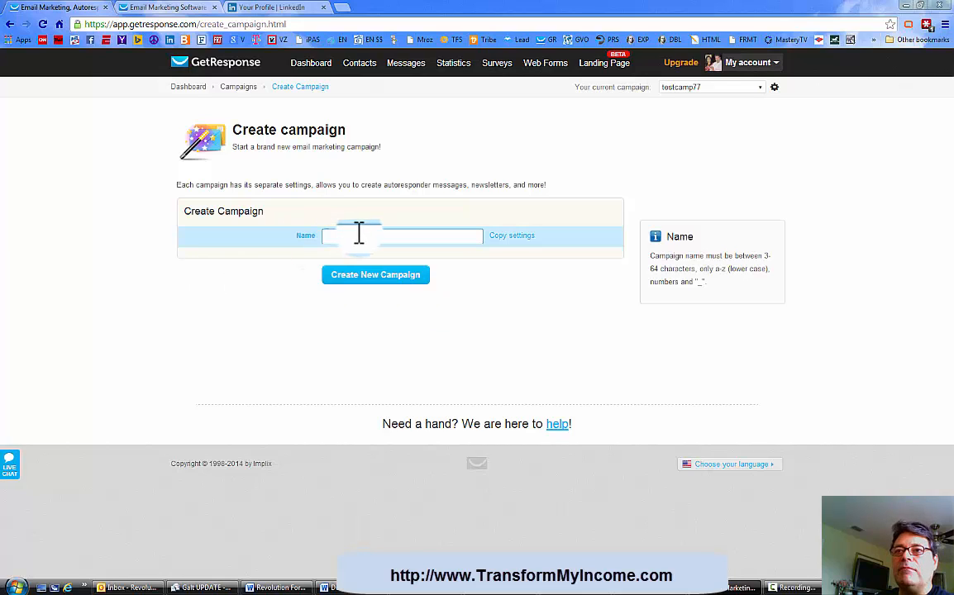
text(ro)
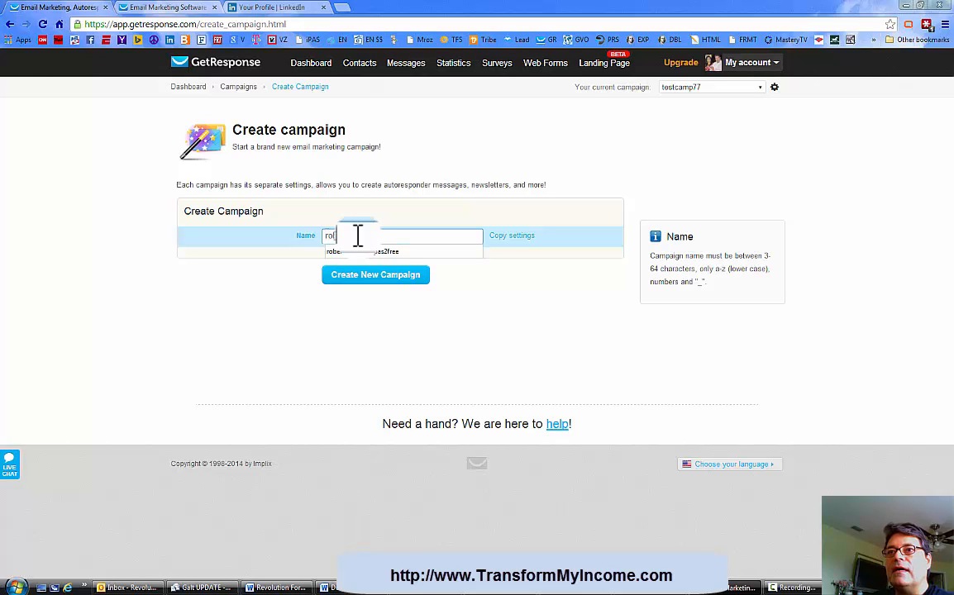
text(test51)
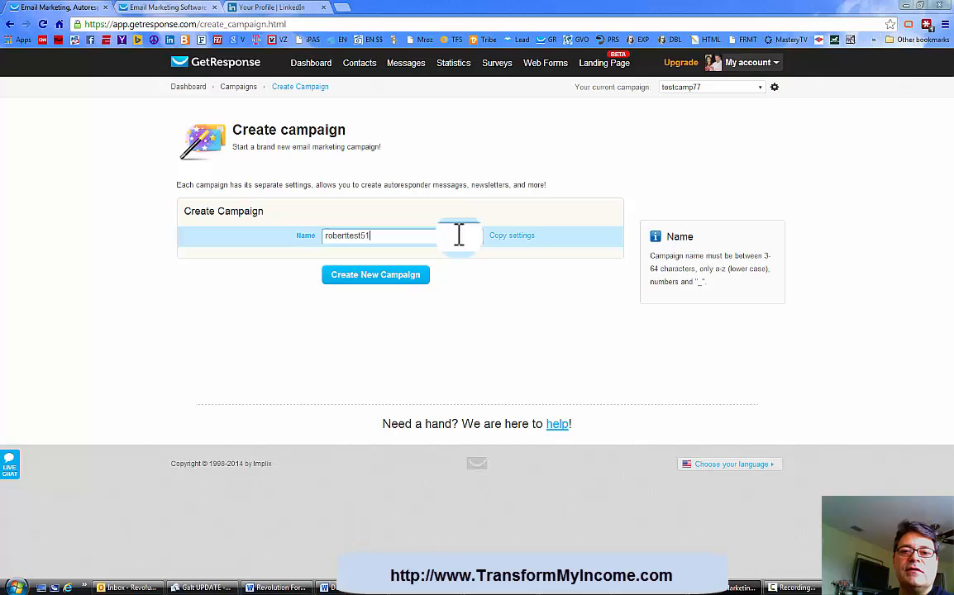
click(387, 281)
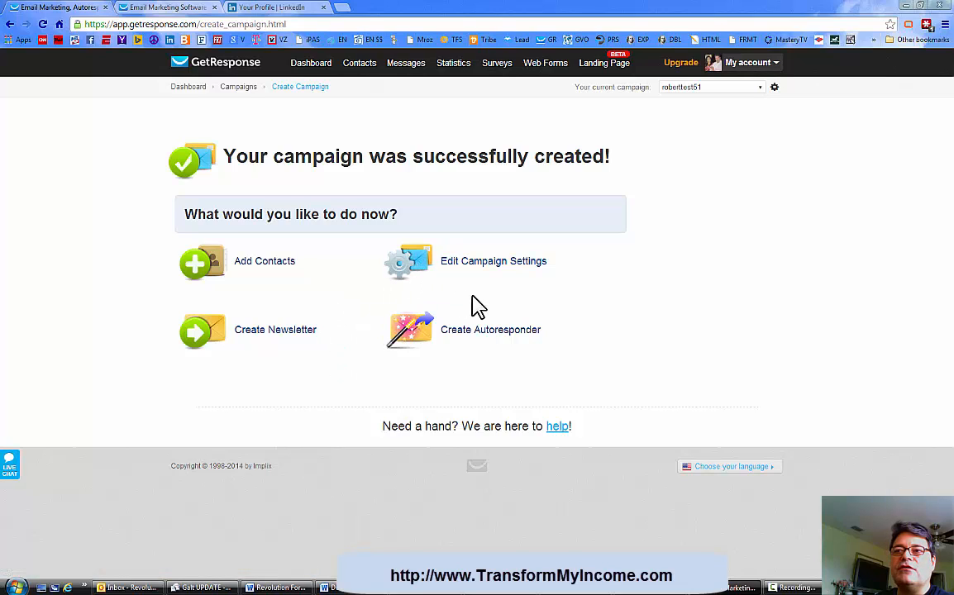
Start a time-based autoresponder for the new campaign and set its sending day to 7.
click(473, 339)
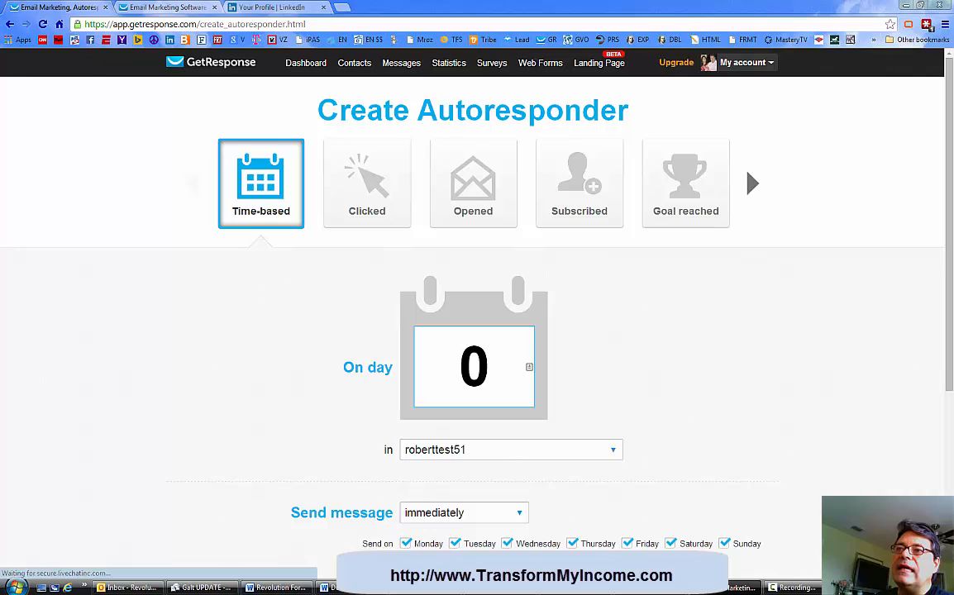
scroll(305, 290, down, 2)
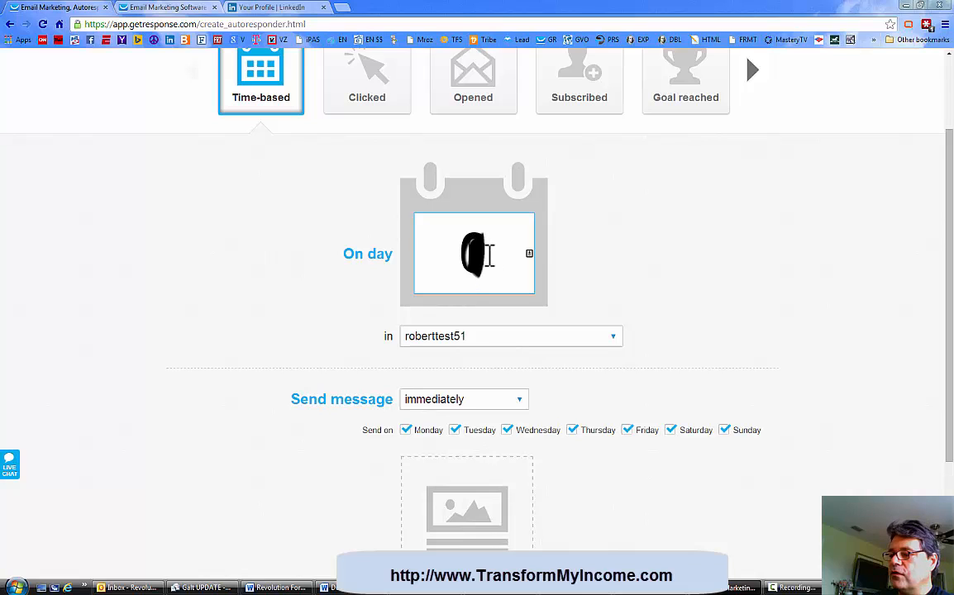
key(BackSpace)
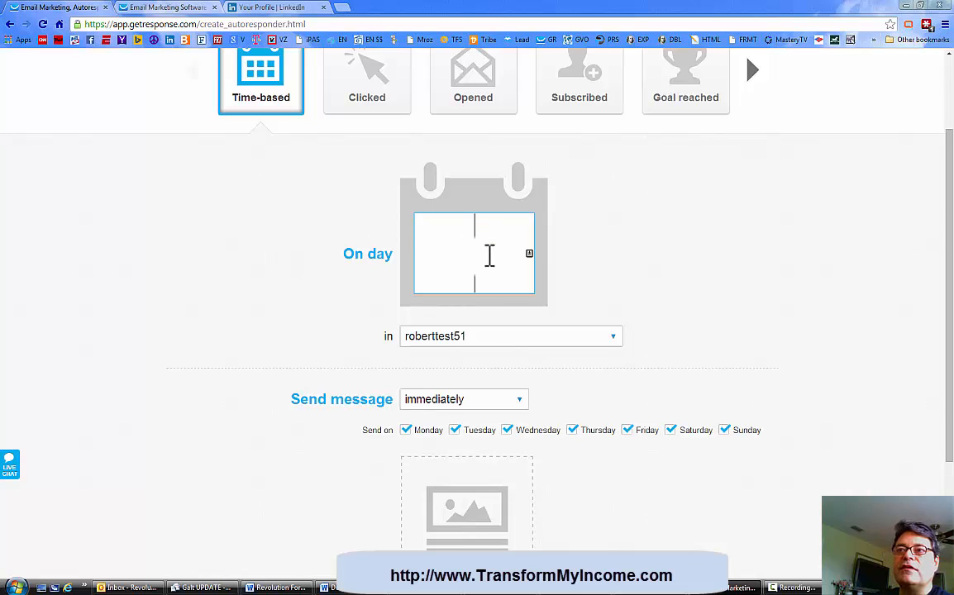
text(7)
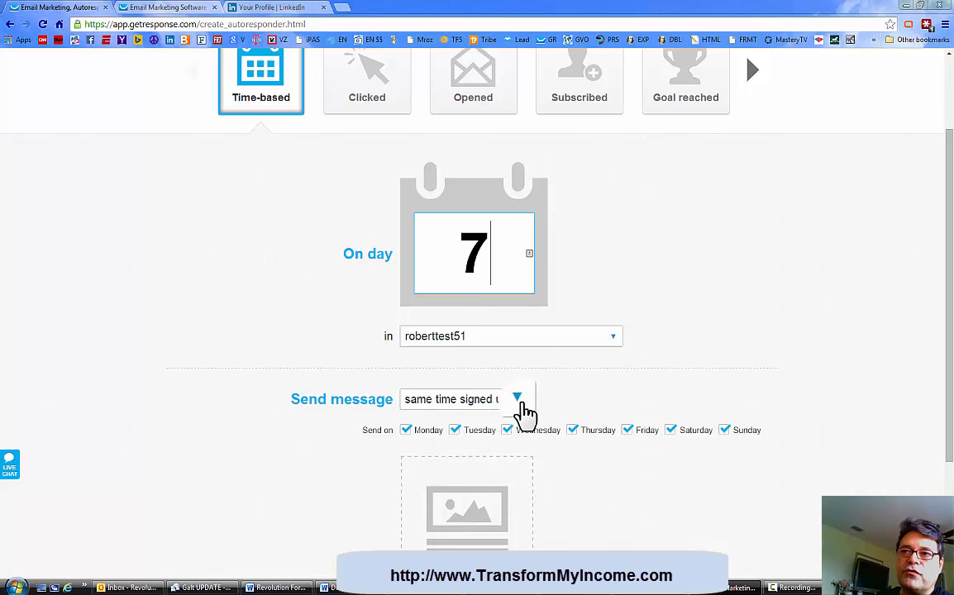
click(519, 403)
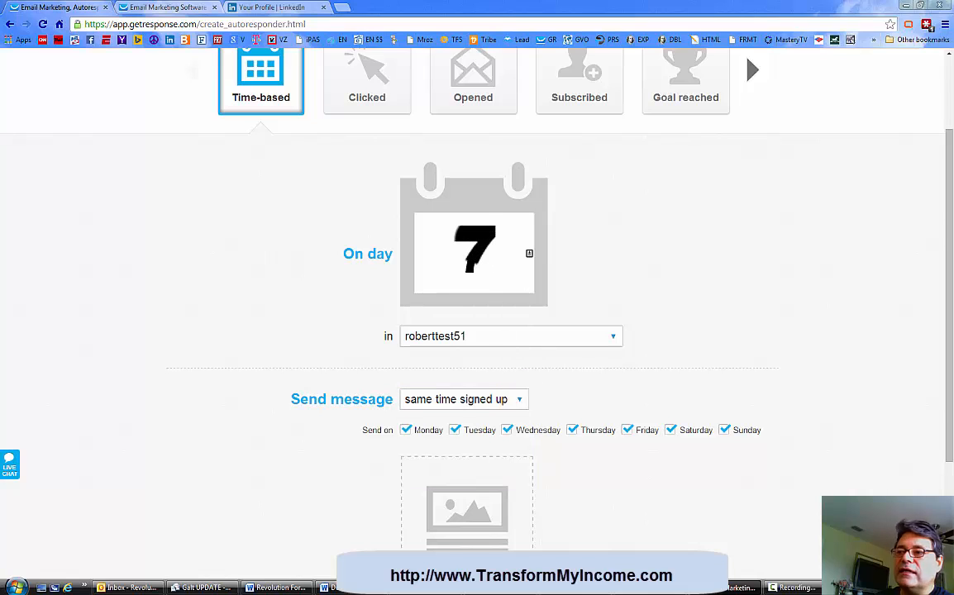
Set the autoresponder's sending day to 0.
click(478, 243)
key(BackSpace)
text(0)
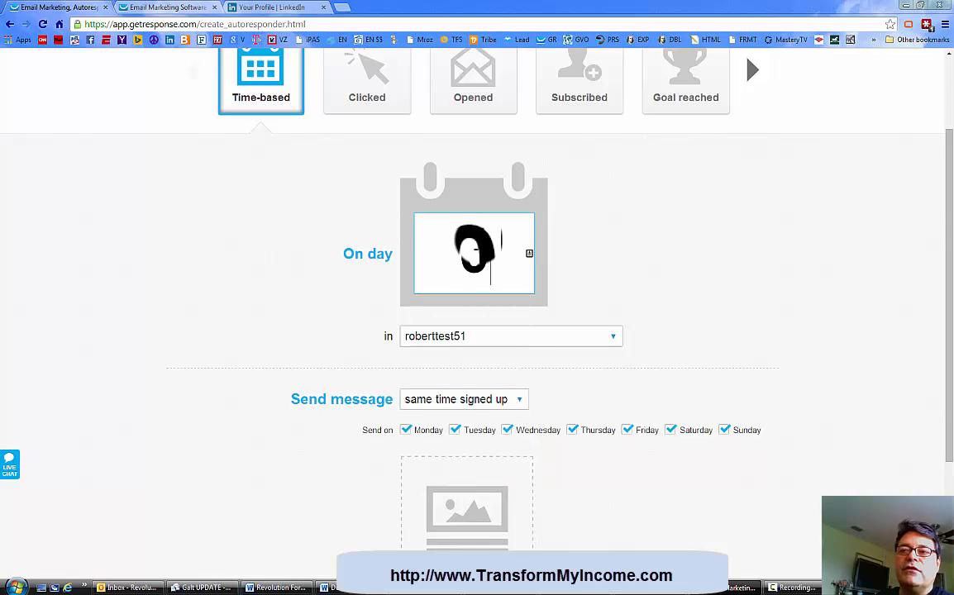
click(83, 406)
Start a new email as the autoresponder's message.
scroll(122, 441, down, 2)
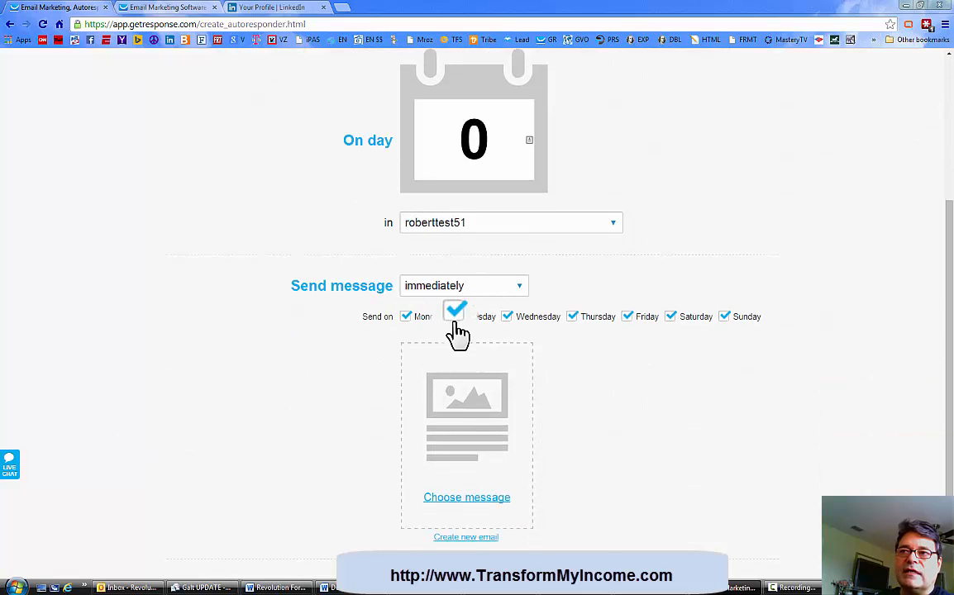
scroll(211, 418, down, 1)
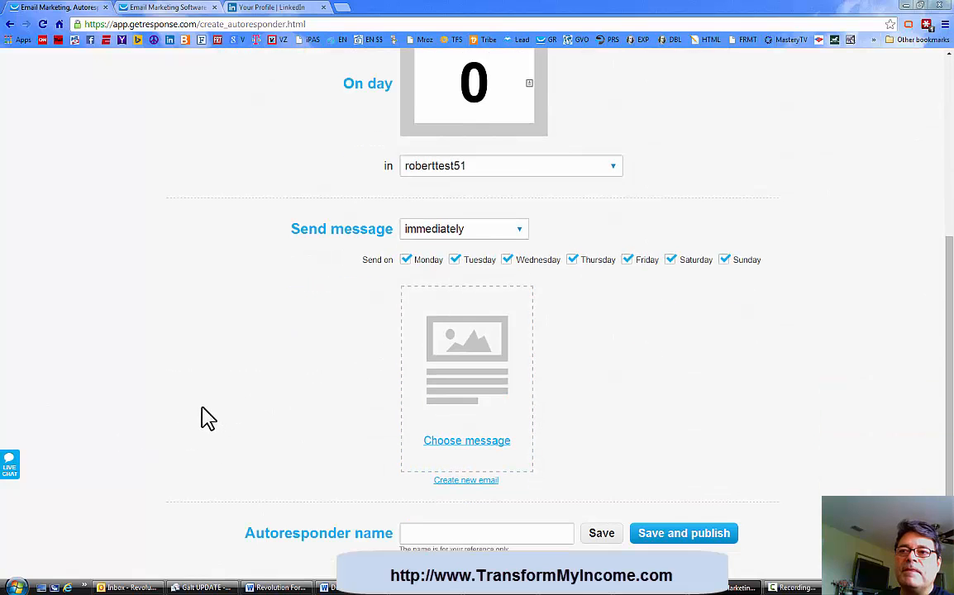
click(464, 488)
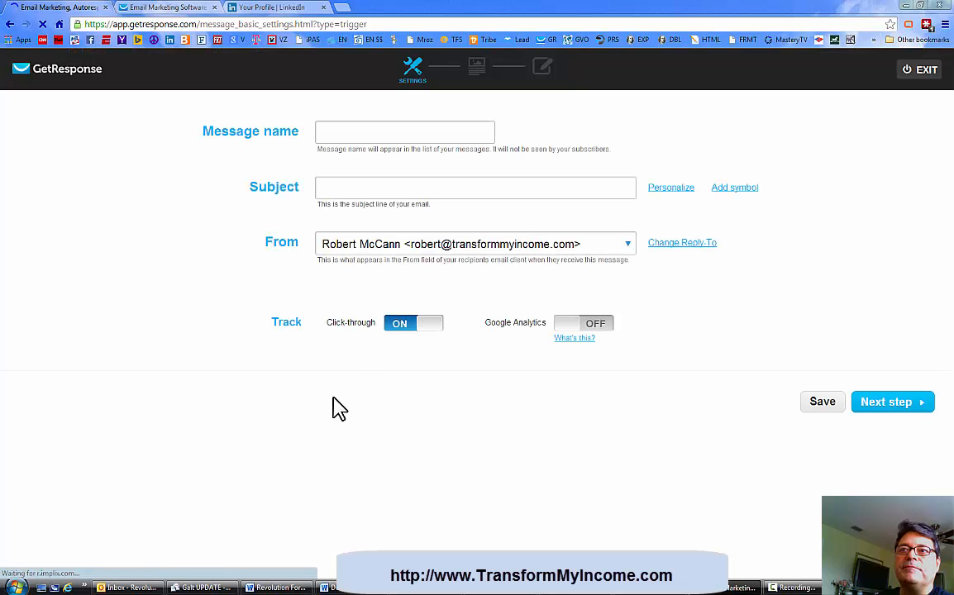
Name the message "new message" with the subject "hello", save these settings and continue to the template selection.
click(354, 134)
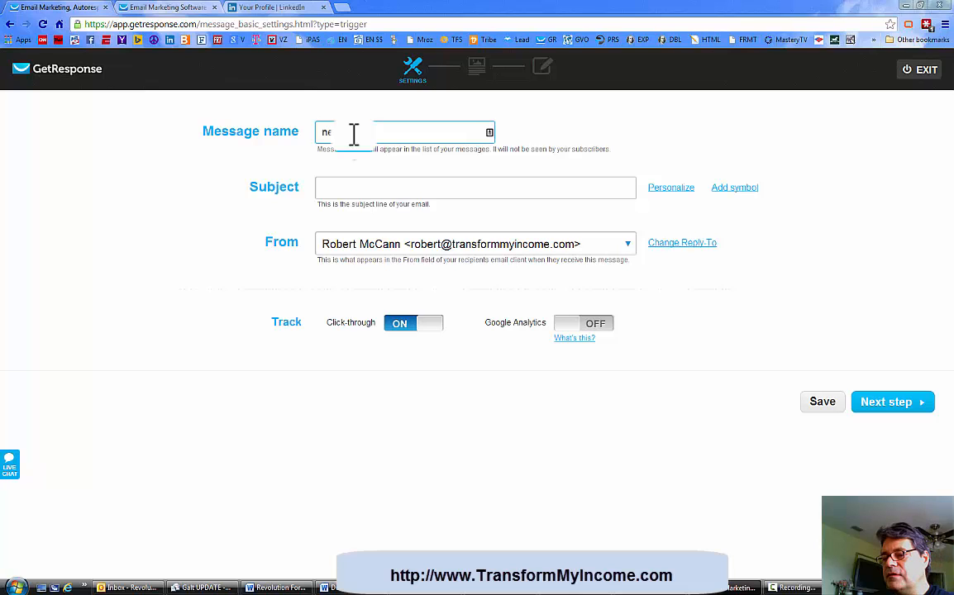
text(message)
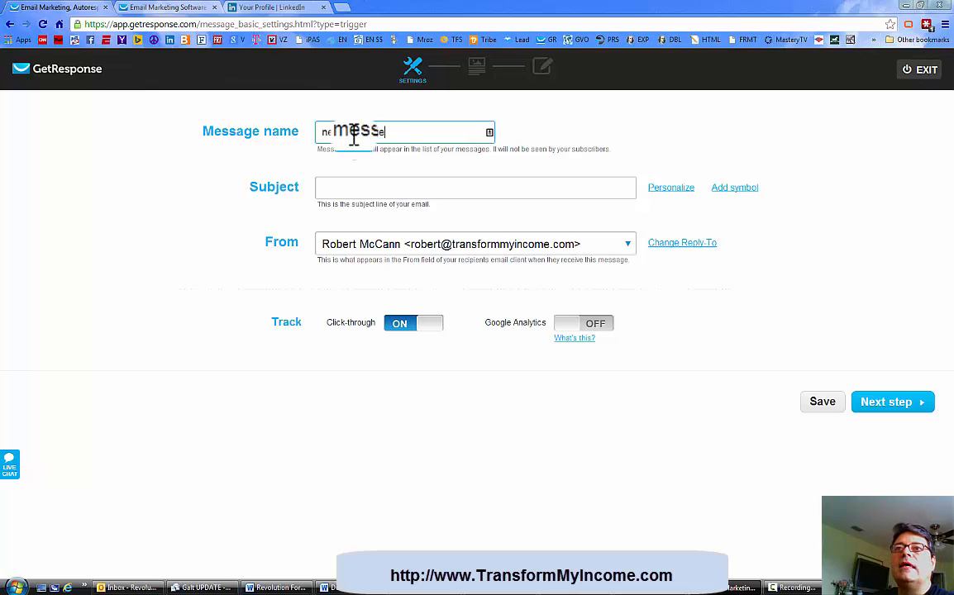
key(Tab)
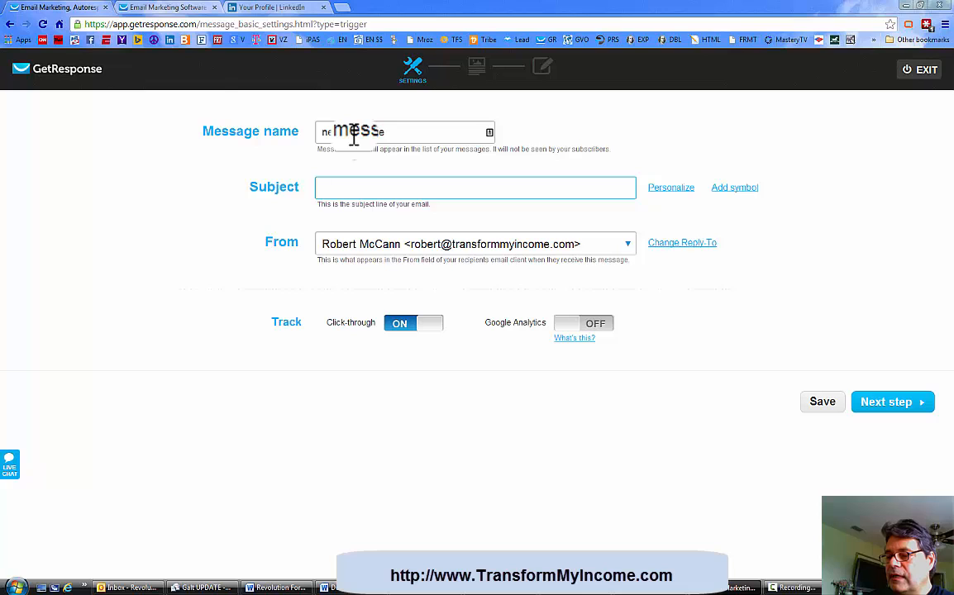
text(hello)
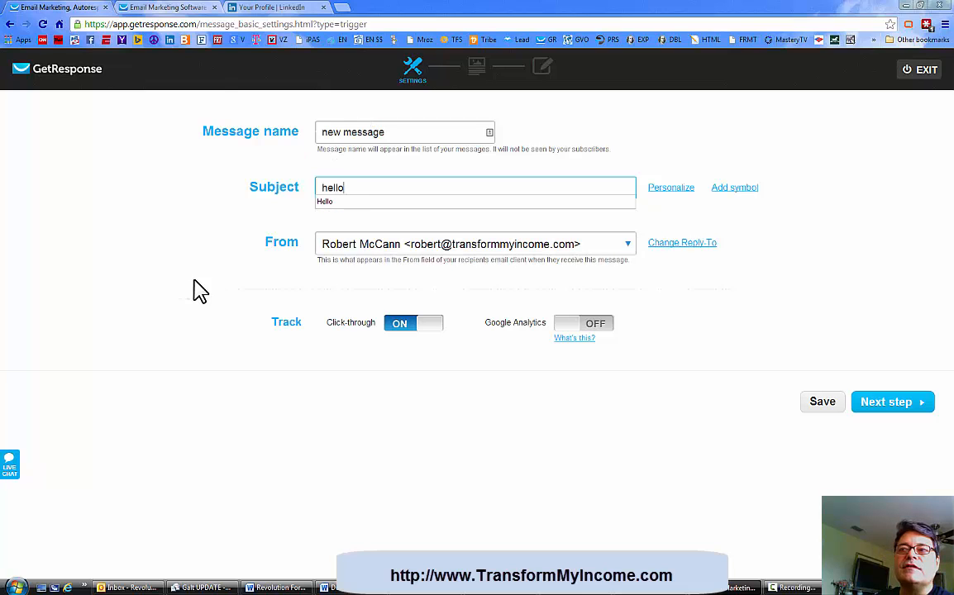
click(826, 401)
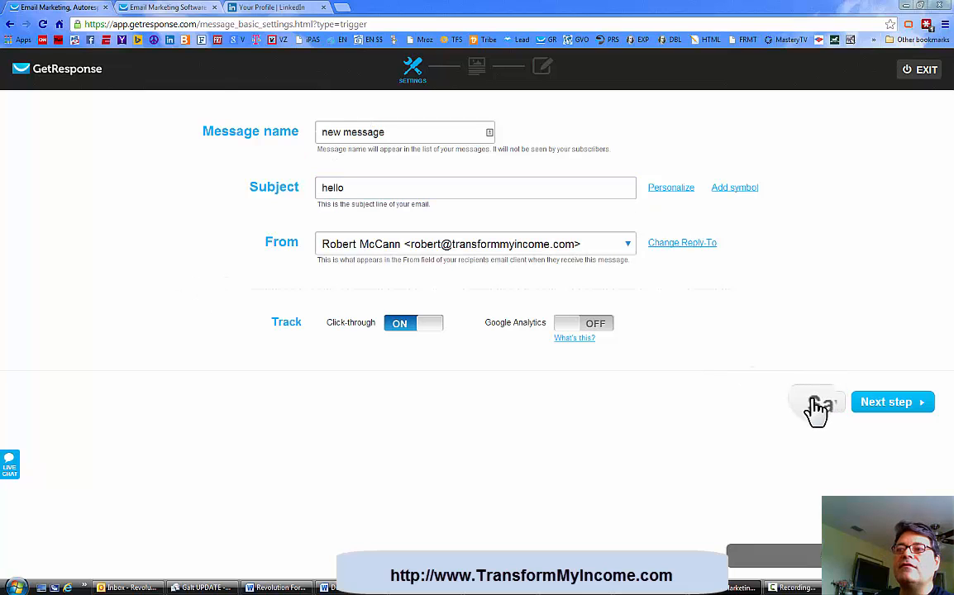
click(887, 405)
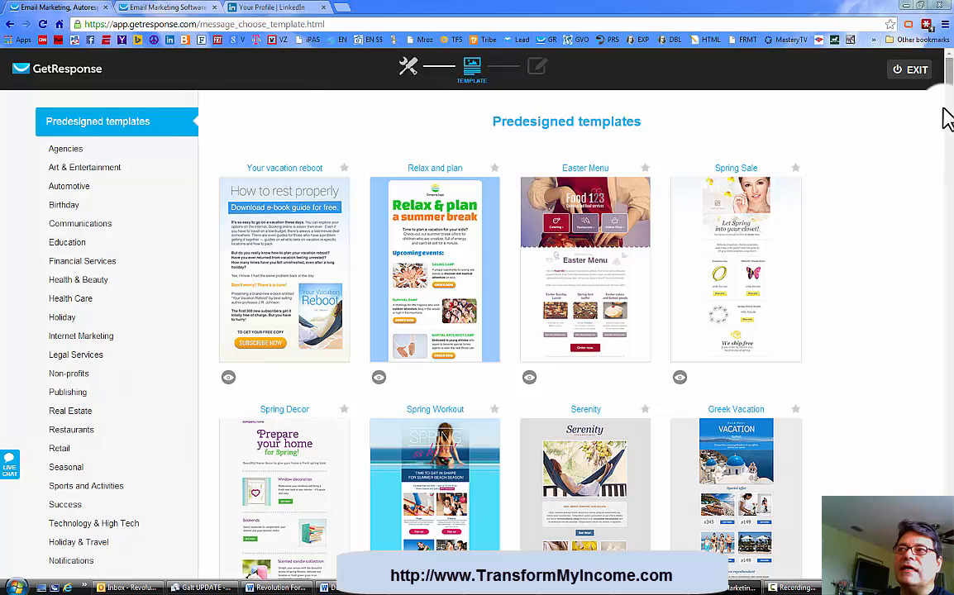
Start the message from the HTML code editor instead of a template and show its WYSIWYG view.
click(948, 126)
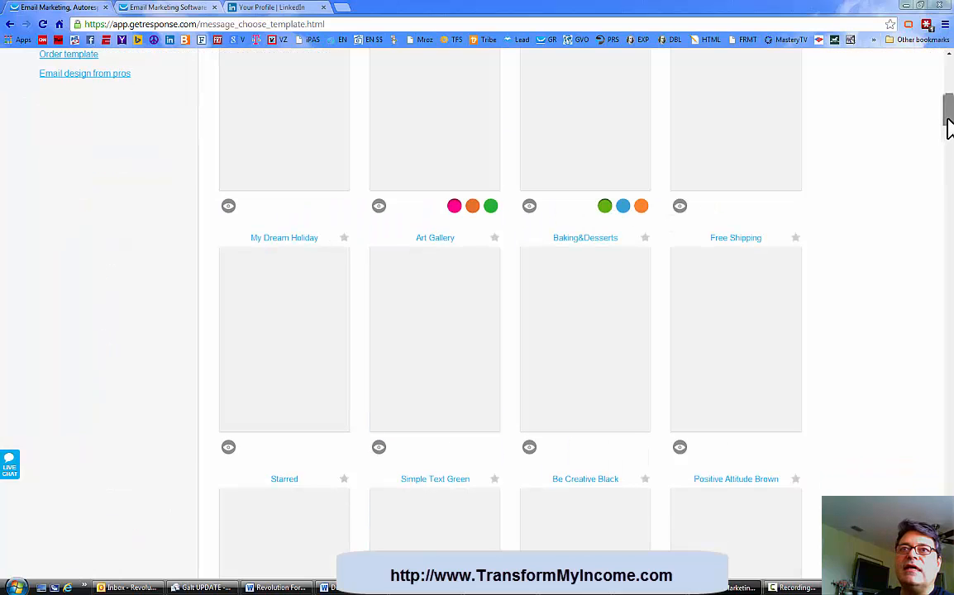
drag(949, 126, 948, 116)
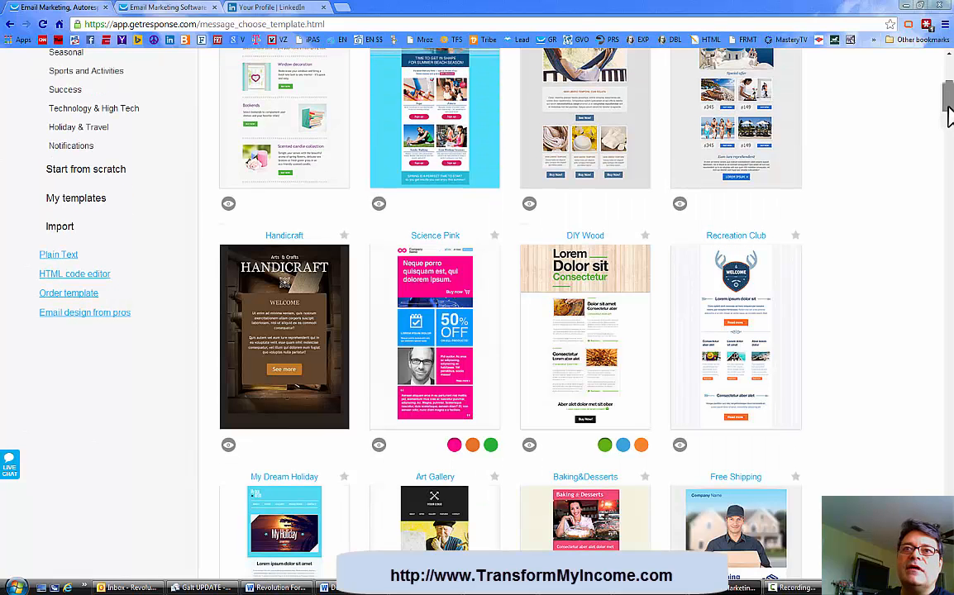
click(6, 199)
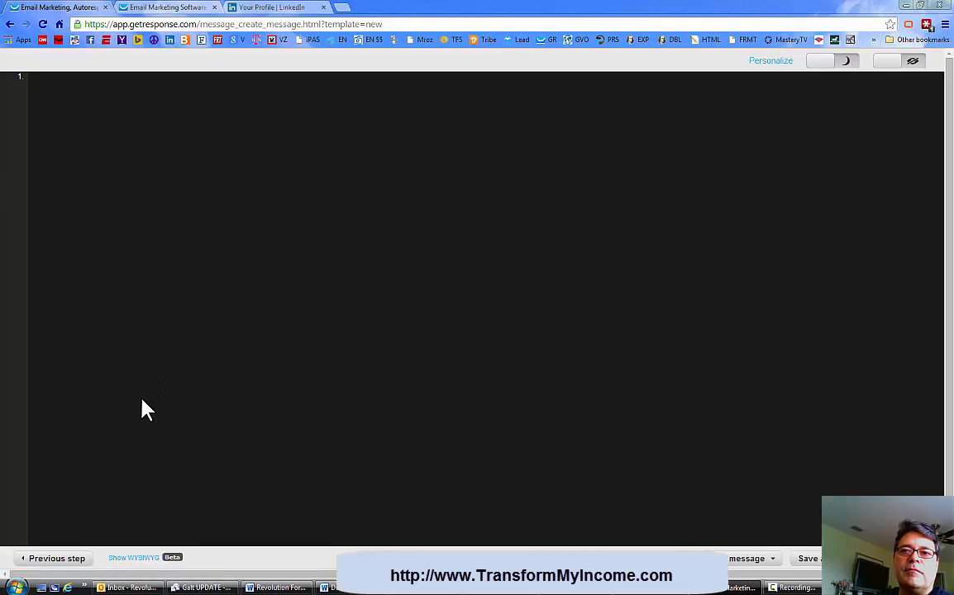
click(135, 560)
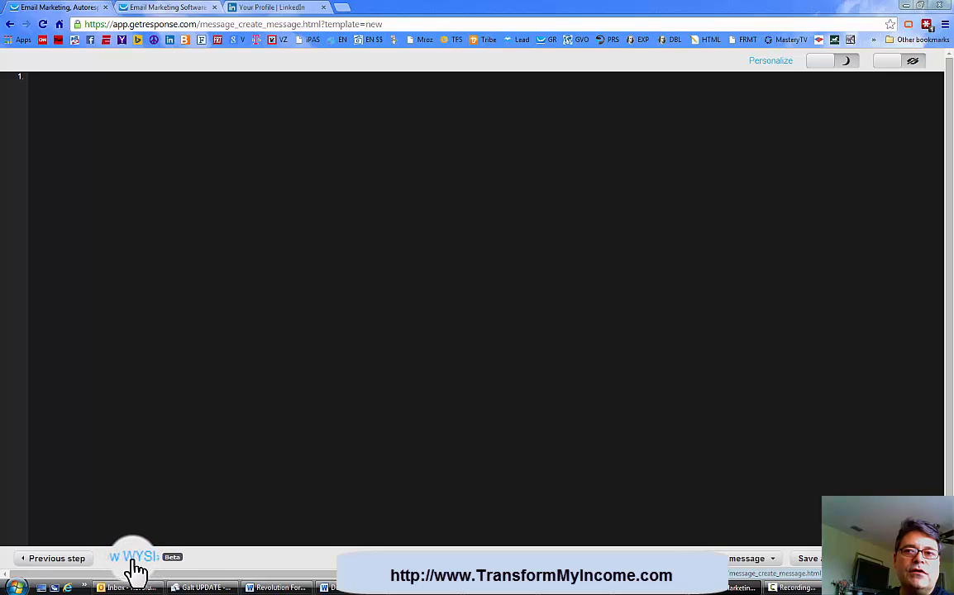
click(132, 559)
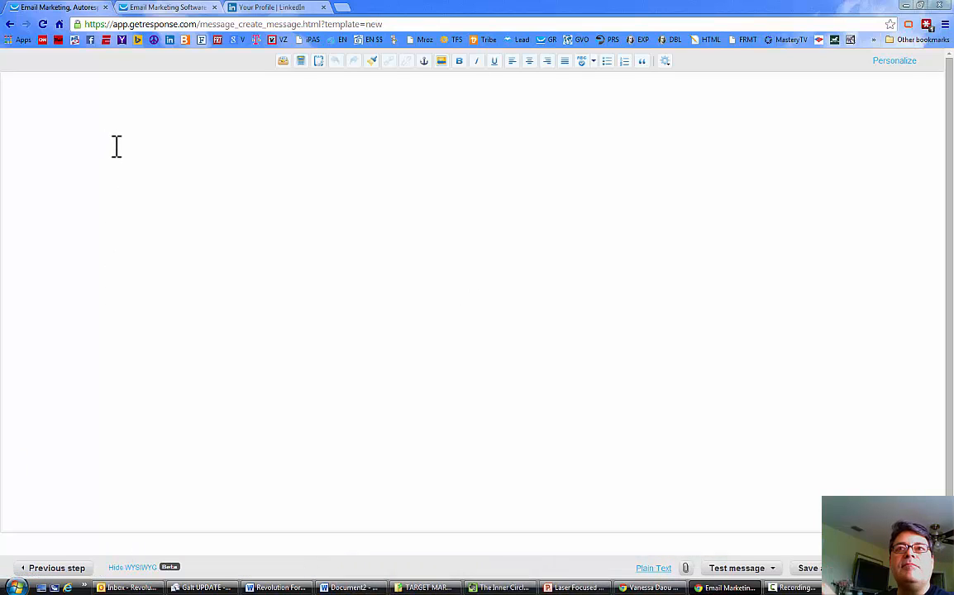
Write the message body as two separate lines: "This is my new story./" and "Please check out my blog by clicking here.".
click(52, 89)
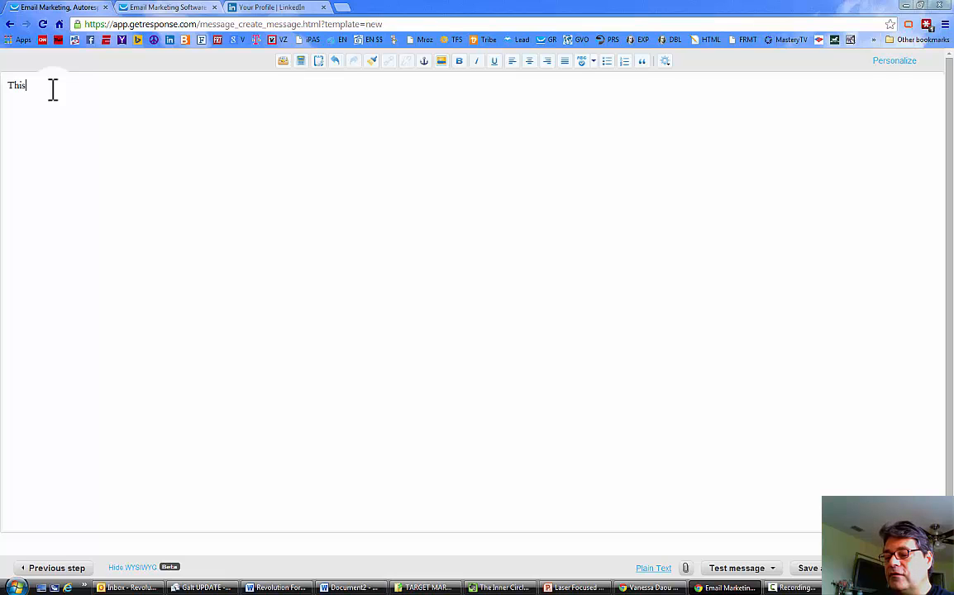
text(my new story./)
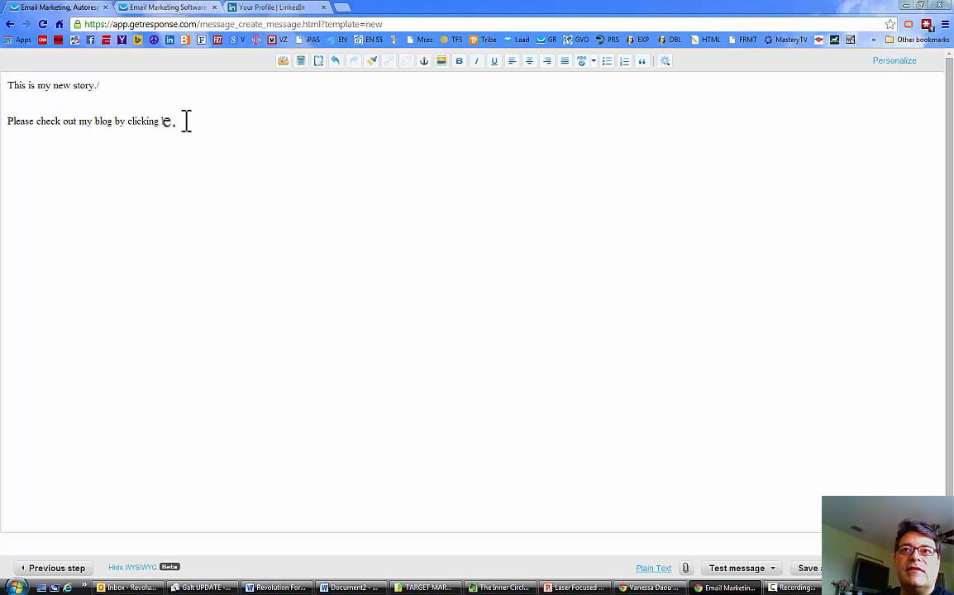
drag(185, 121, 10, 123)
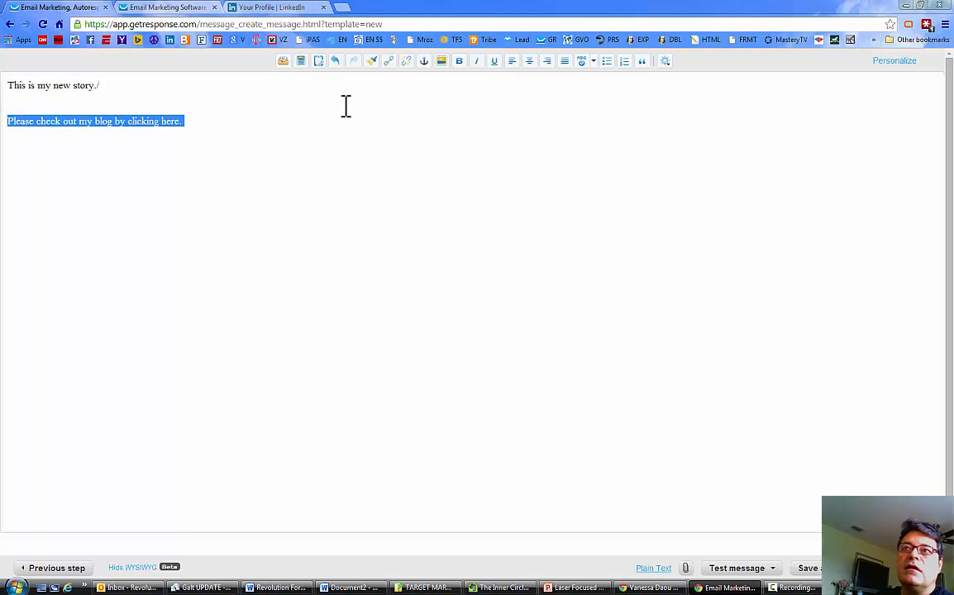
click(390, 66)
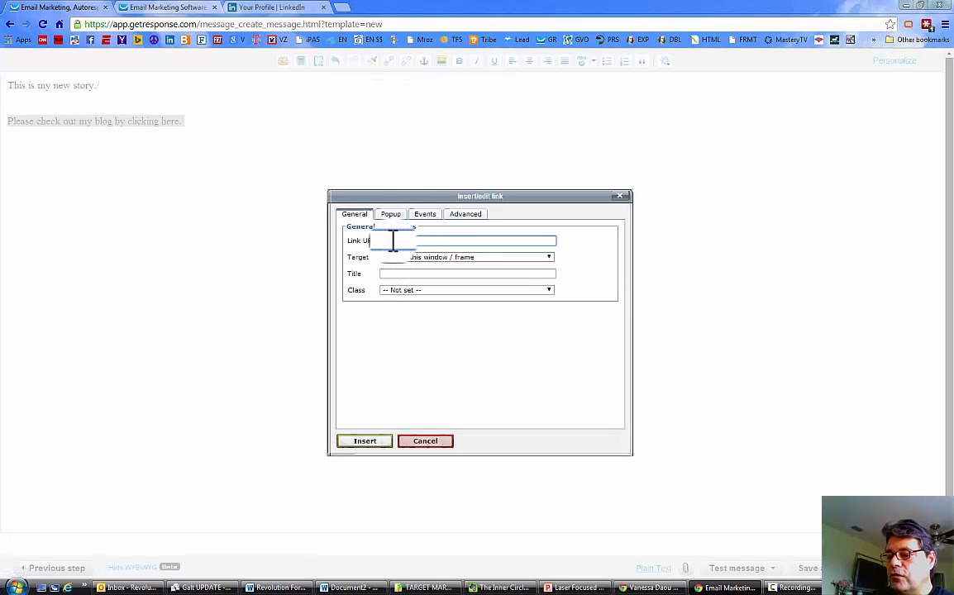
text(htt)
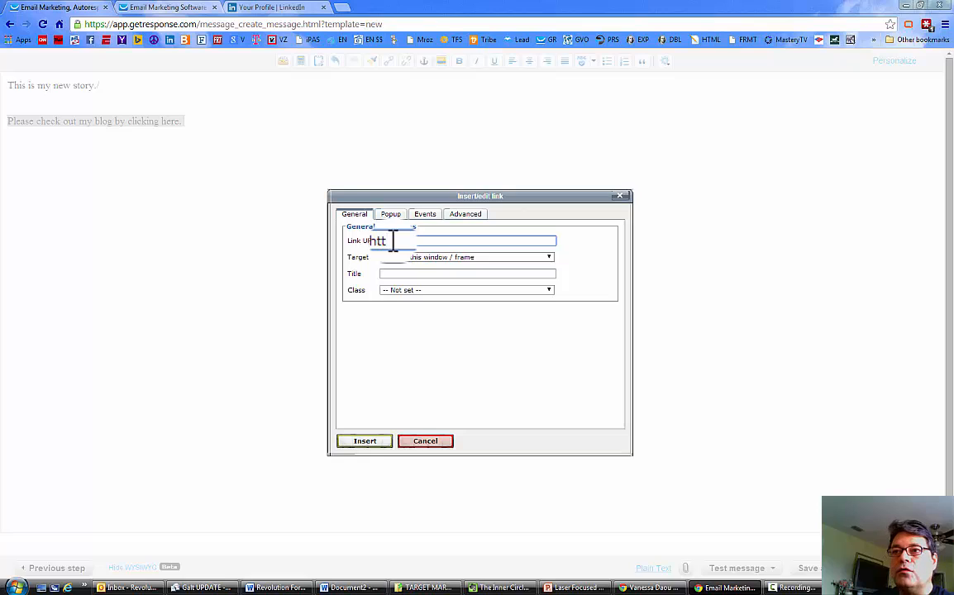
text(p://)
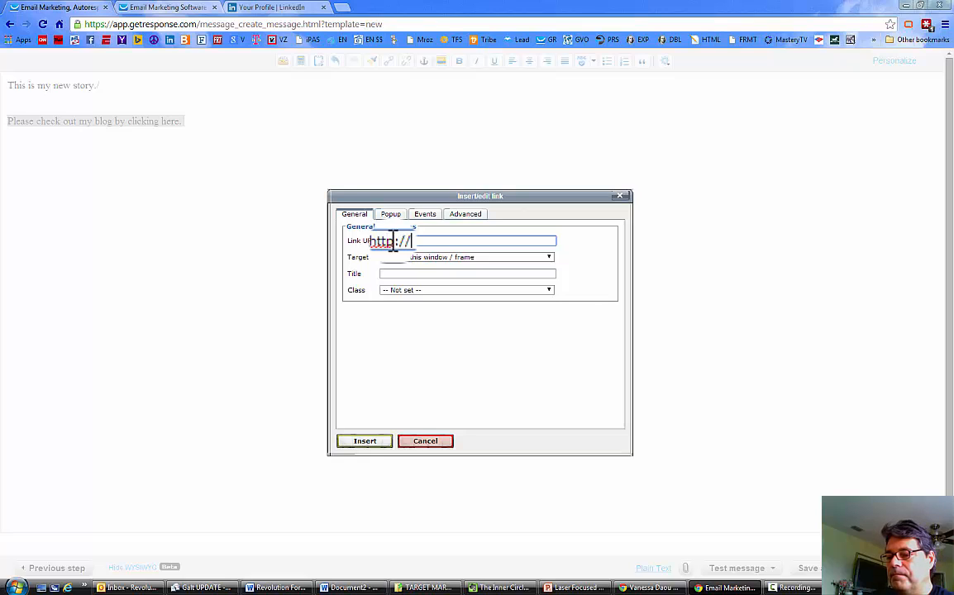
text(www.goog)
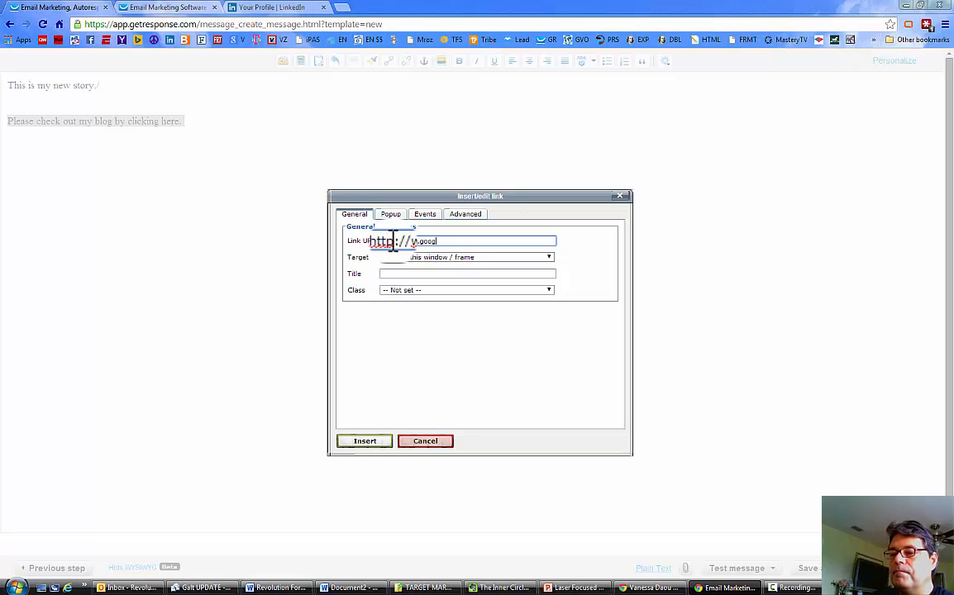
text(le.com)
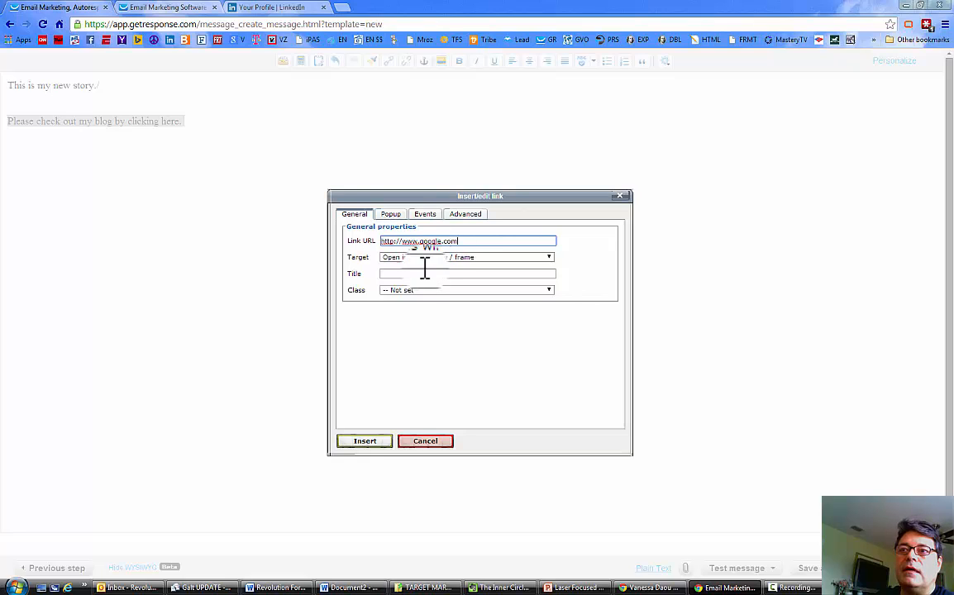
click(421, 275)
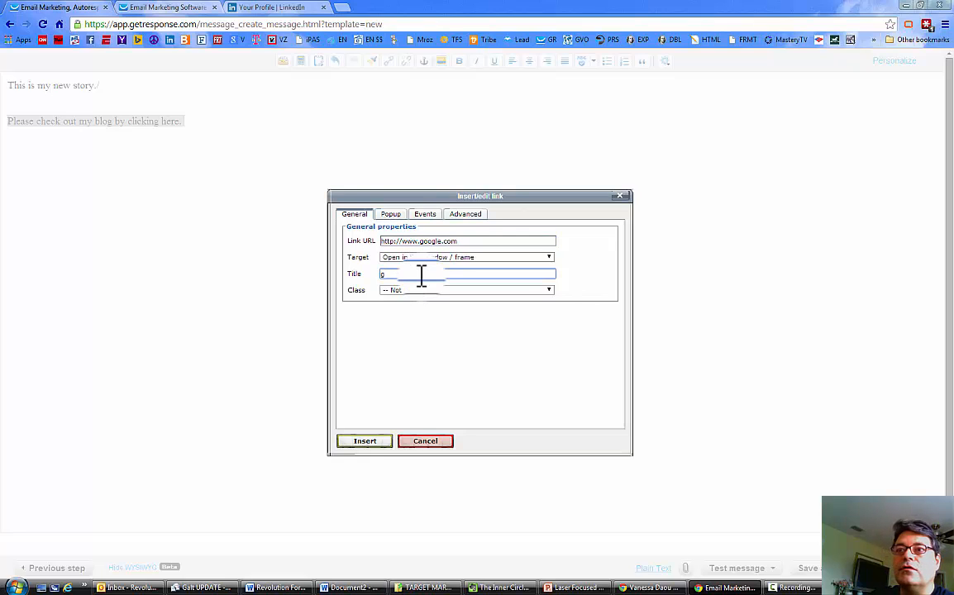
text(google)
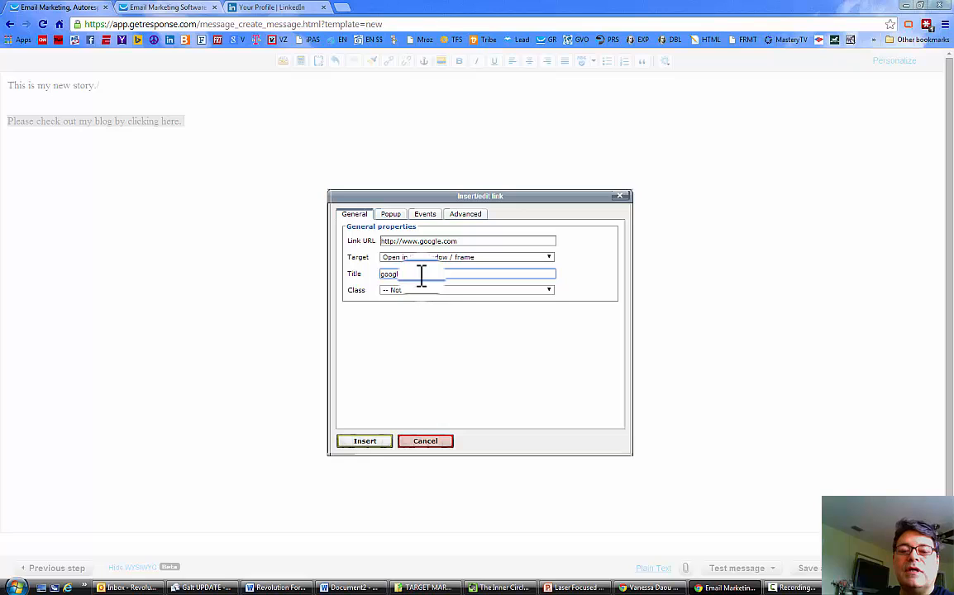
click(373, 441)
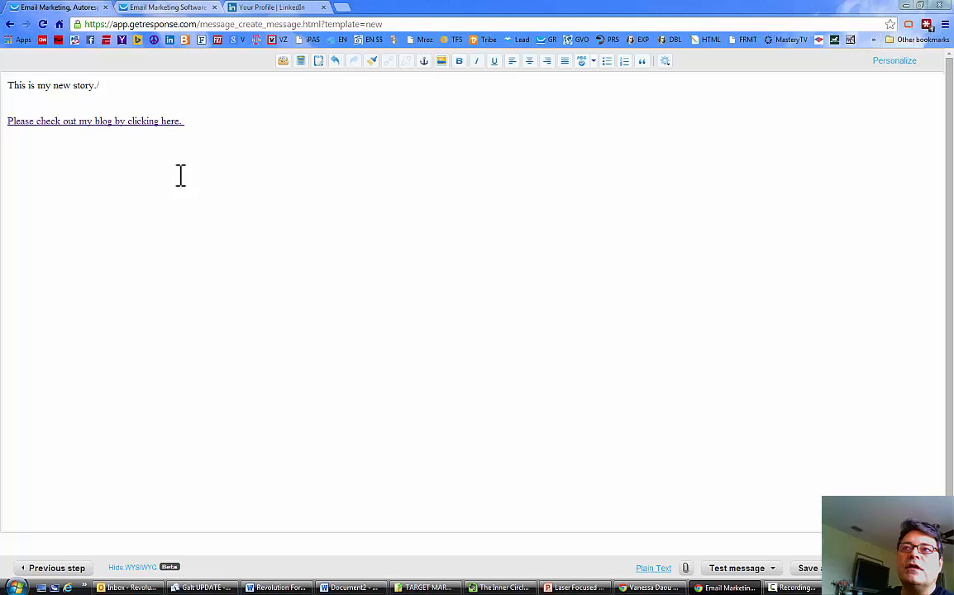
Start inserting an image into the message, using the image URL copied from the profile photo on the open LinkedIn page.
click(442, 62)
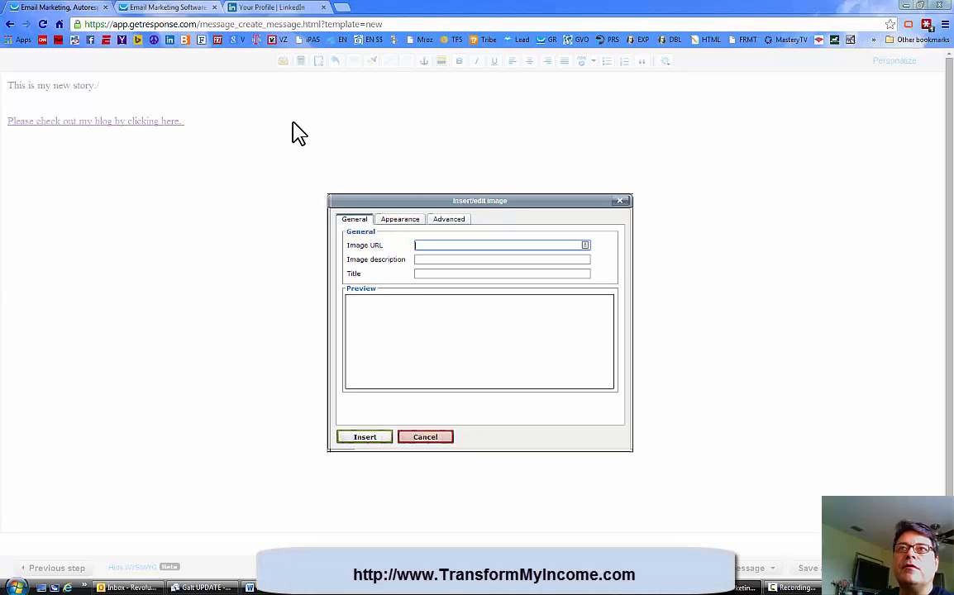
click(273, 10)
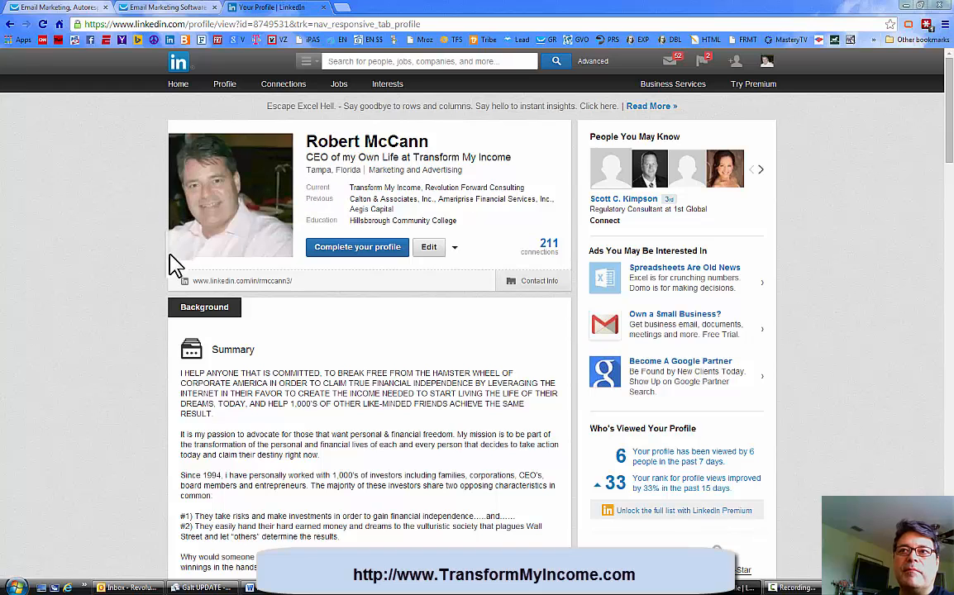
right_click(213, 185)
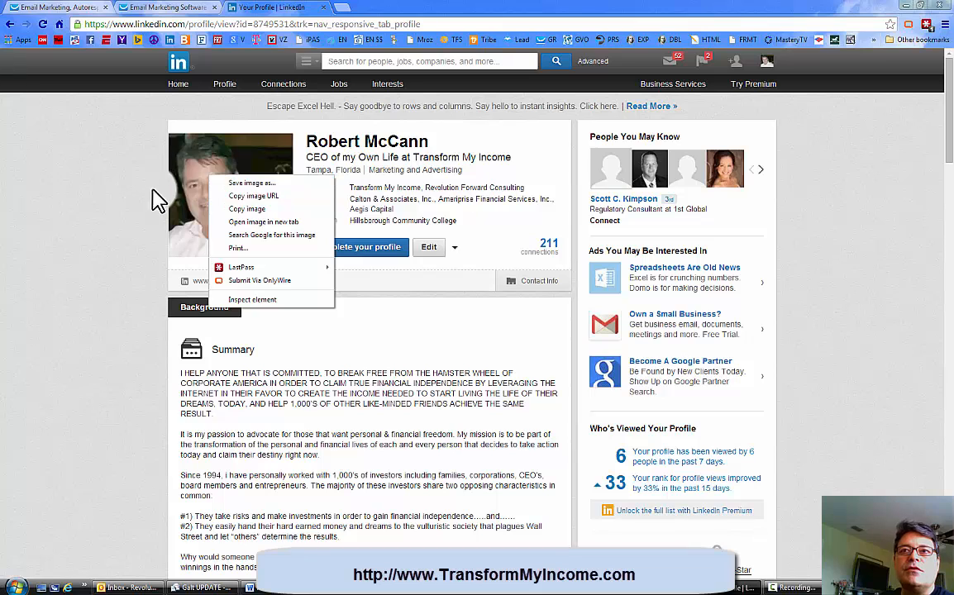
click(258, 198)
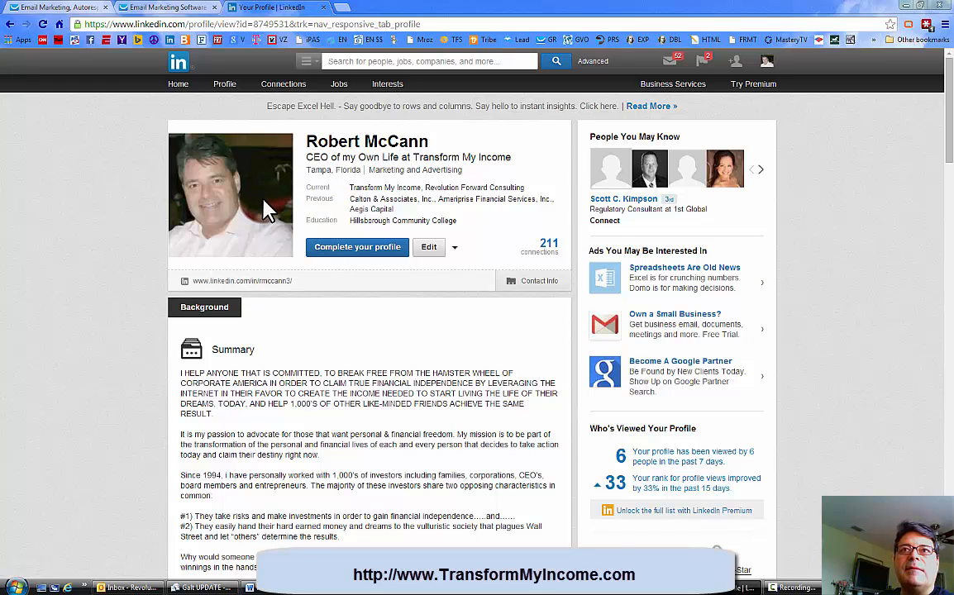
click(40, 8)
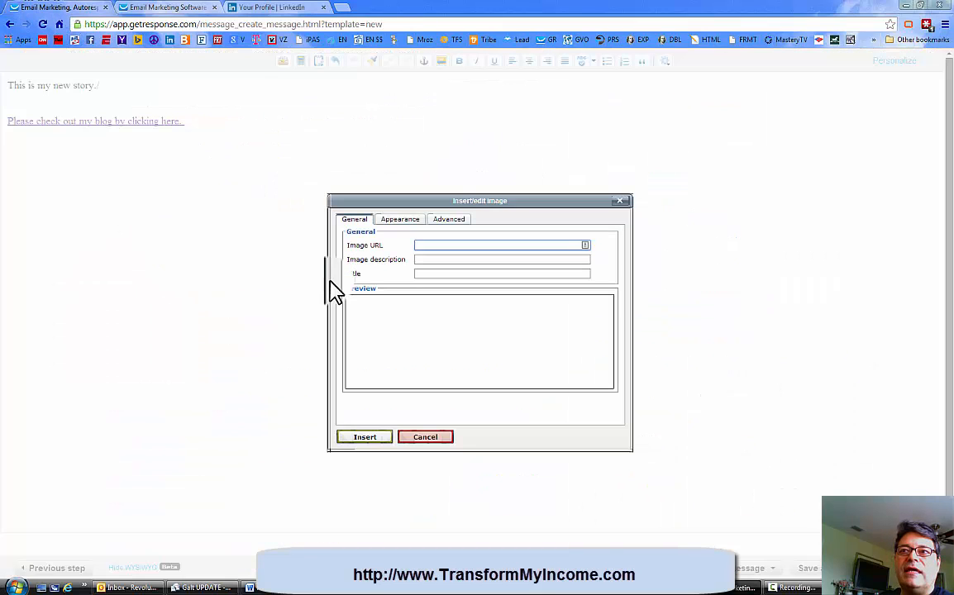
right_click(435, 247)
click(467, 316)
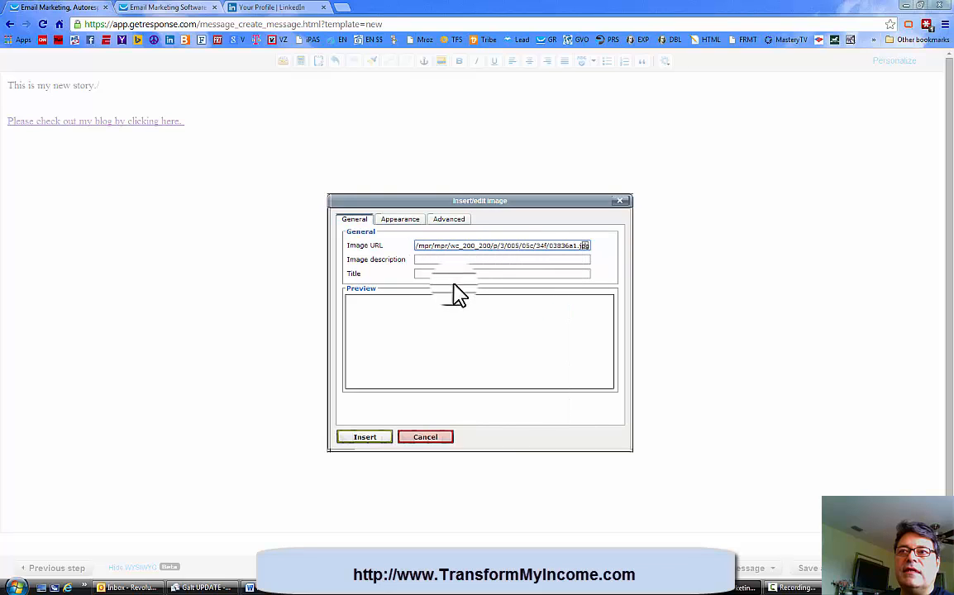
Enter the pictured person's first name as both the image description and title, and insert the image into the message.
click(429, 259)
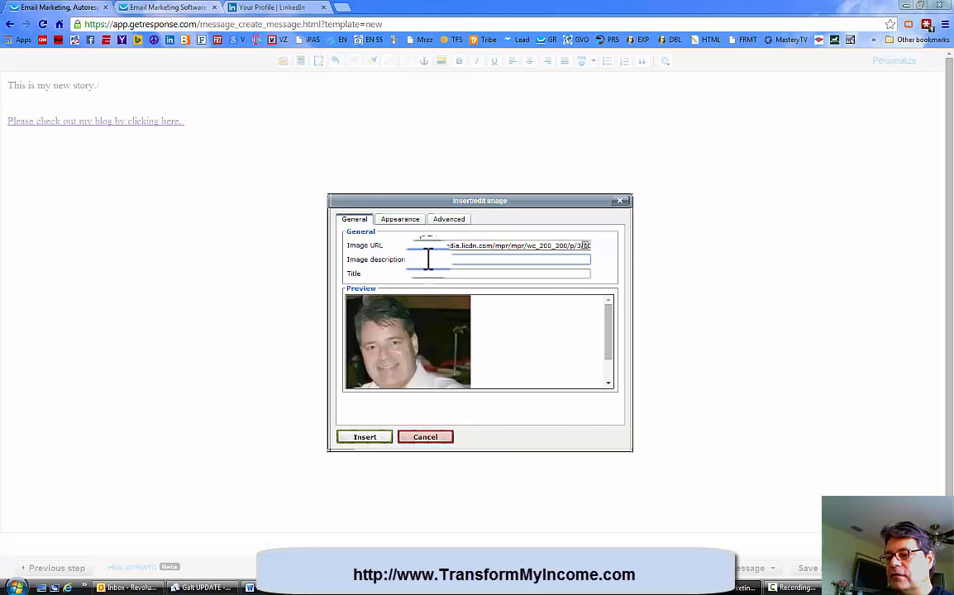
text(robert)
click(435, 269)
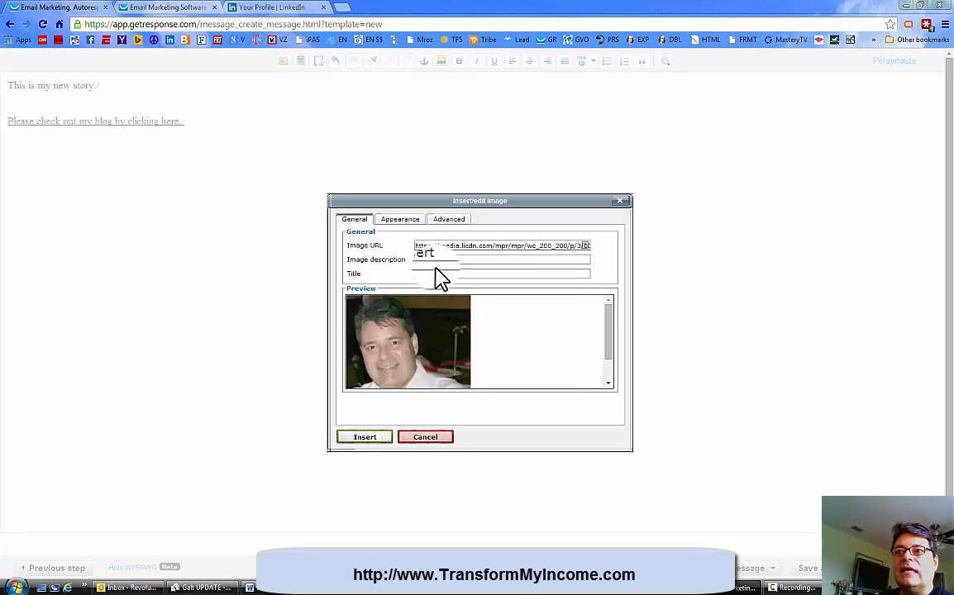
click(440, 273)
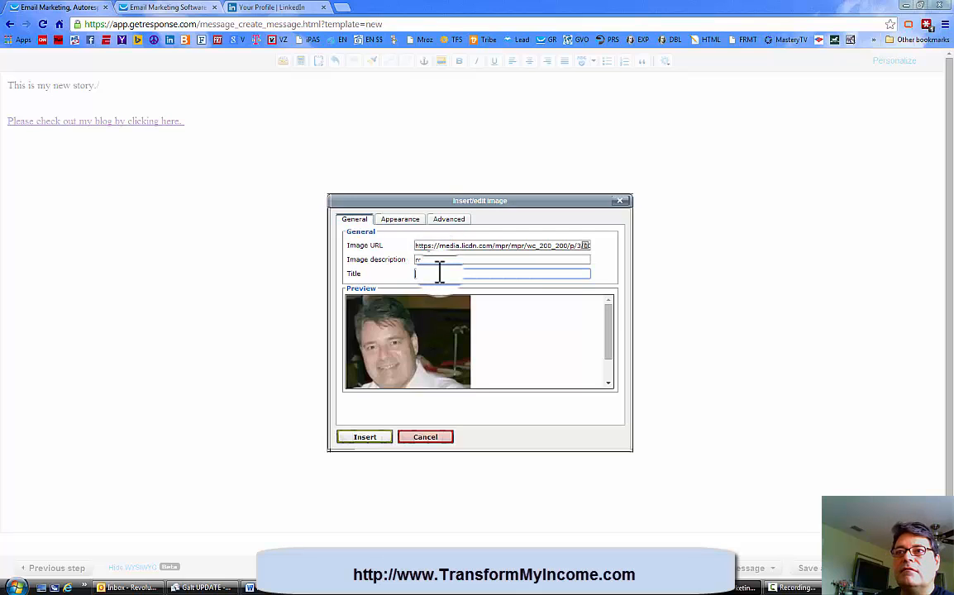
text(robert)
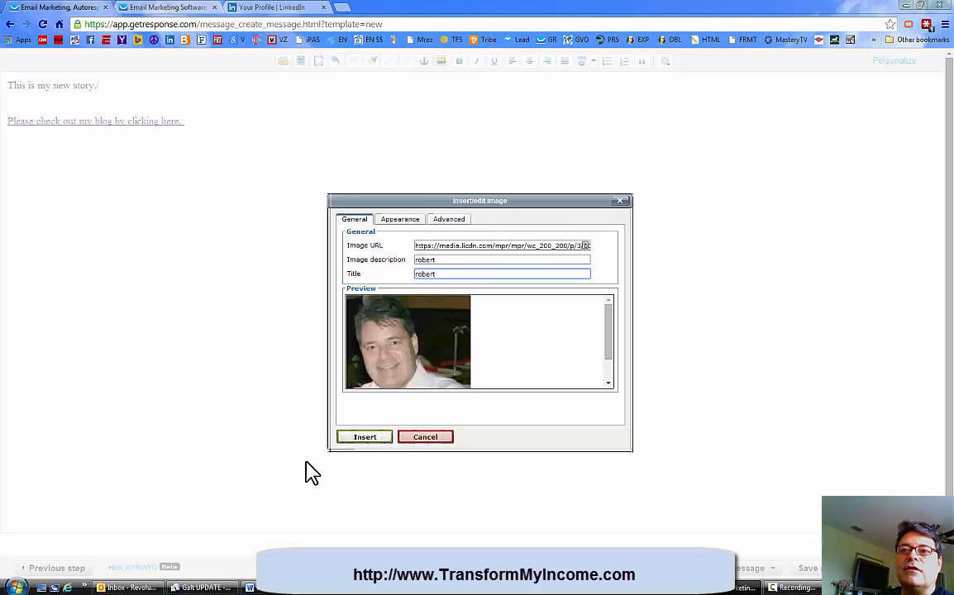
click(367, 441)
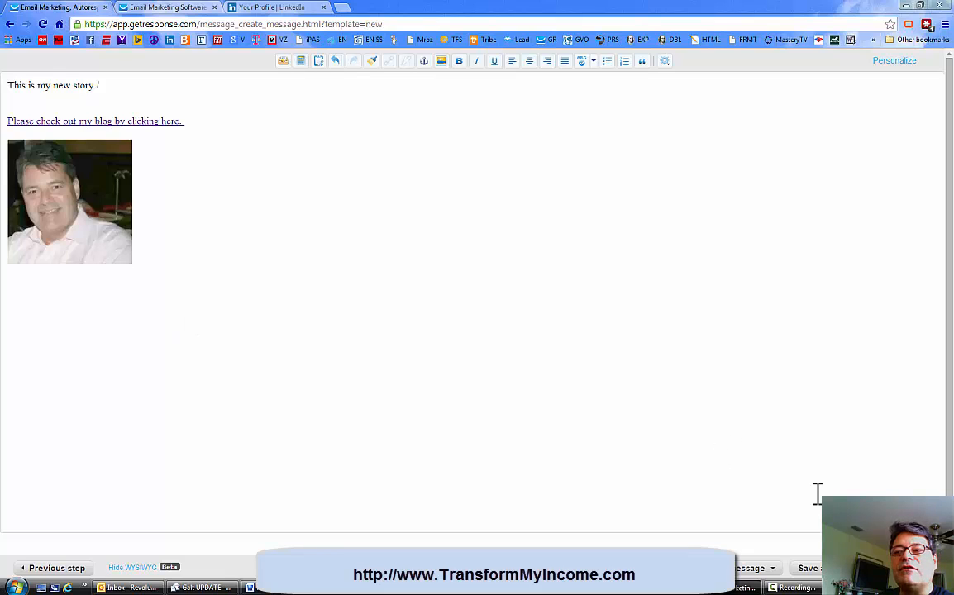
Save the message as a draft, and save and publish the day 0 autoresponder that sends it immediately.
click(806, 569)
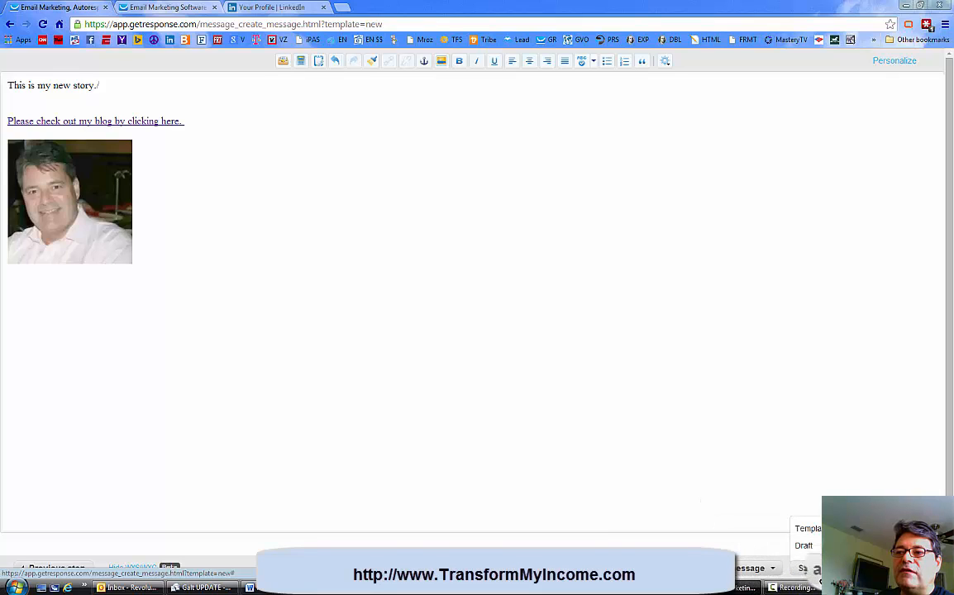
click(806, 548)
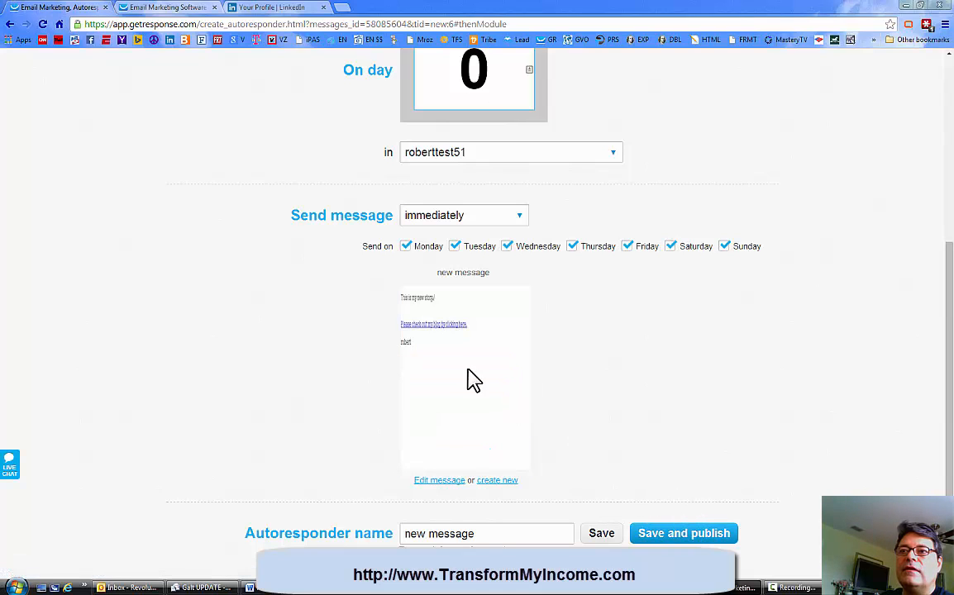
mouse_move(508, 406)
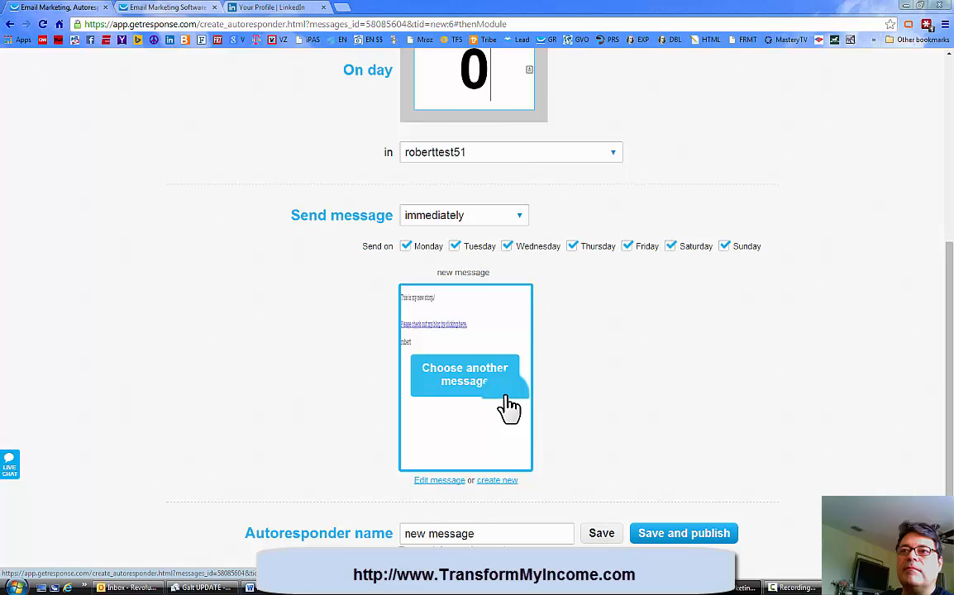
click(682, 536)
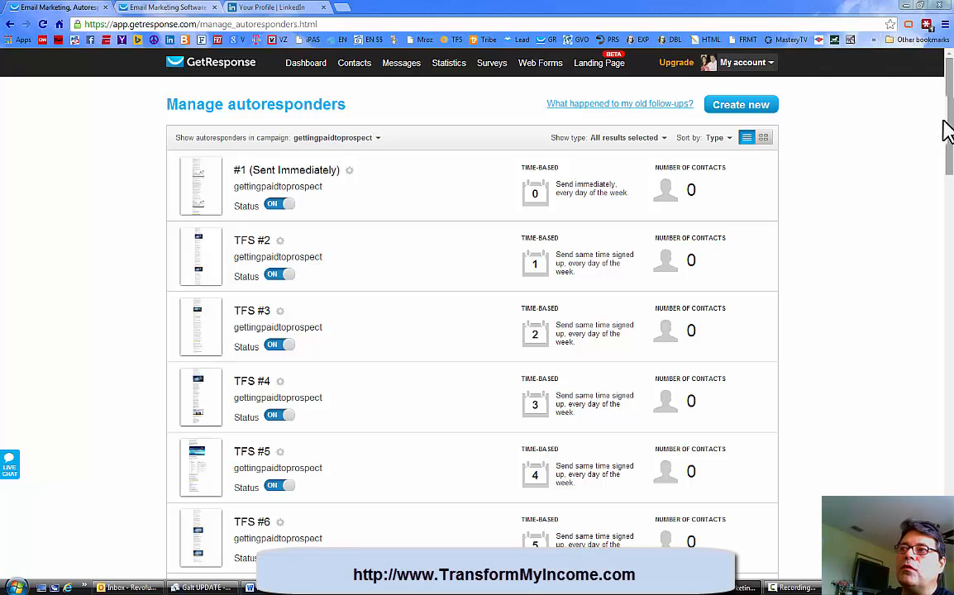
View the TFS #29 autoresponder email online, read it through to its closing links, and return to the autoresponder list.
drag(949, 132, 949, 524)
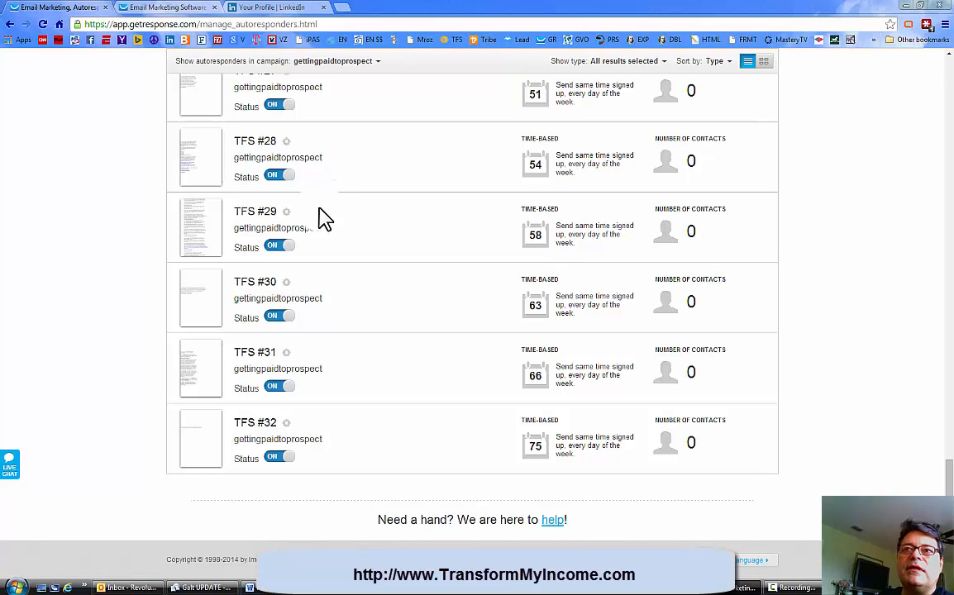
click(283, 213)
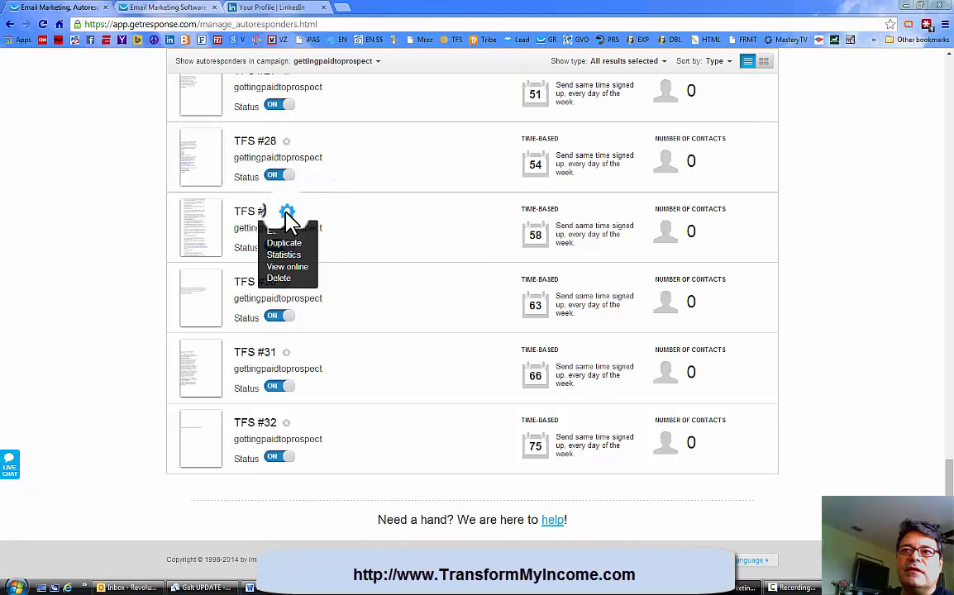
click(291, 273)
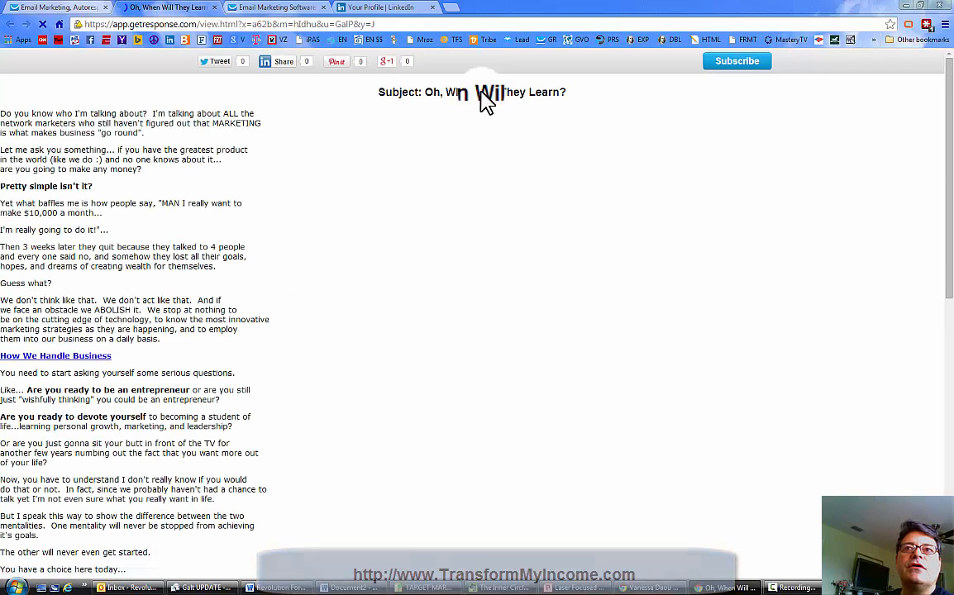
scroll(330, 285, down, 2)
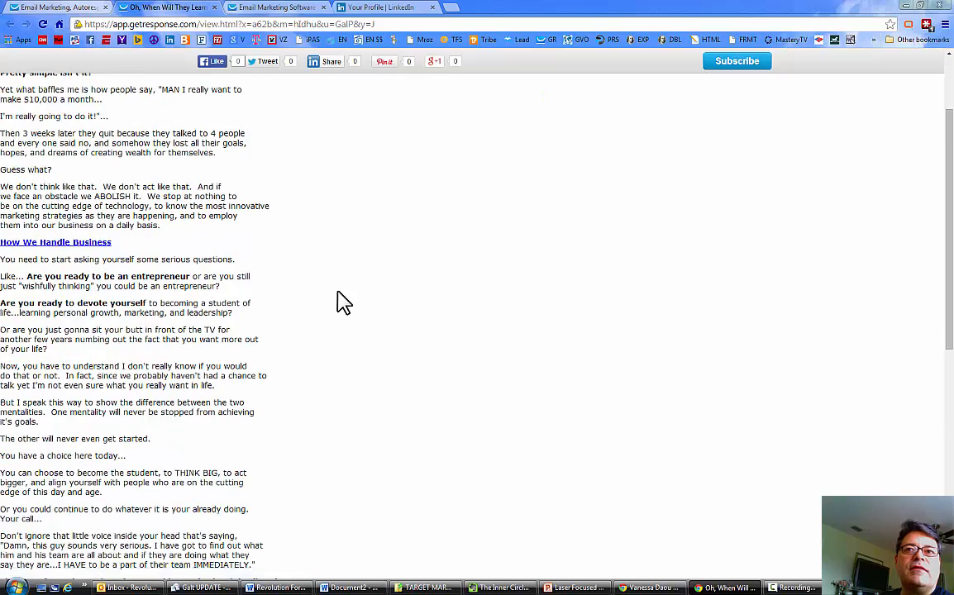
scroll(344, 302, down, 4)
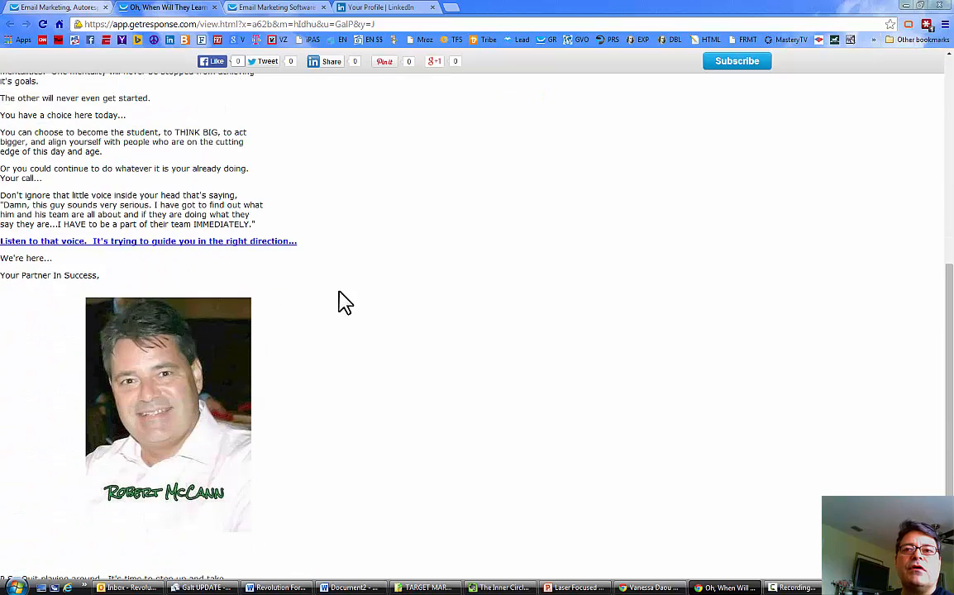
scroll(344, 302, down, 2)
scroll(344, 303, up, 8)
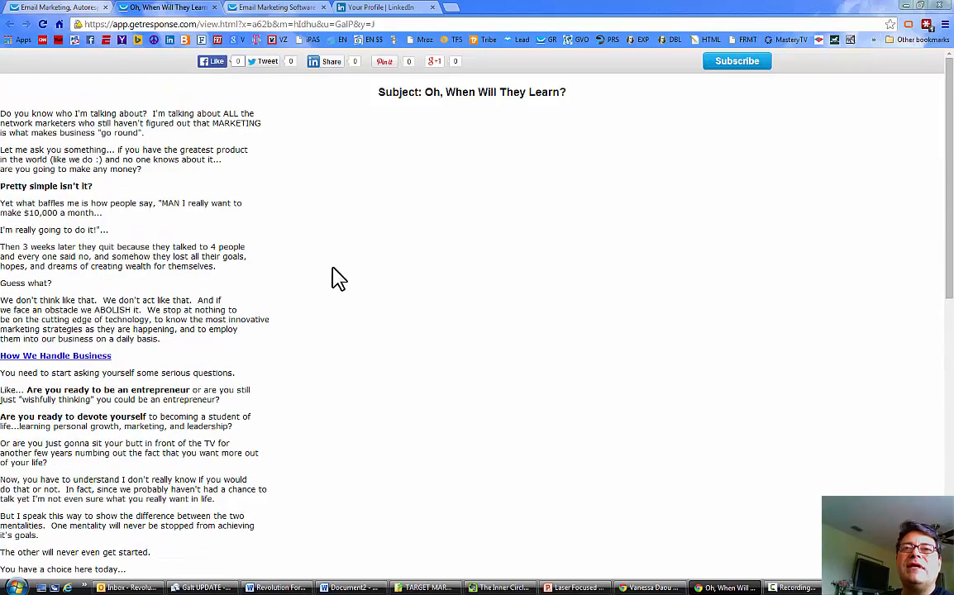
scroll(364, 306, down, 7)
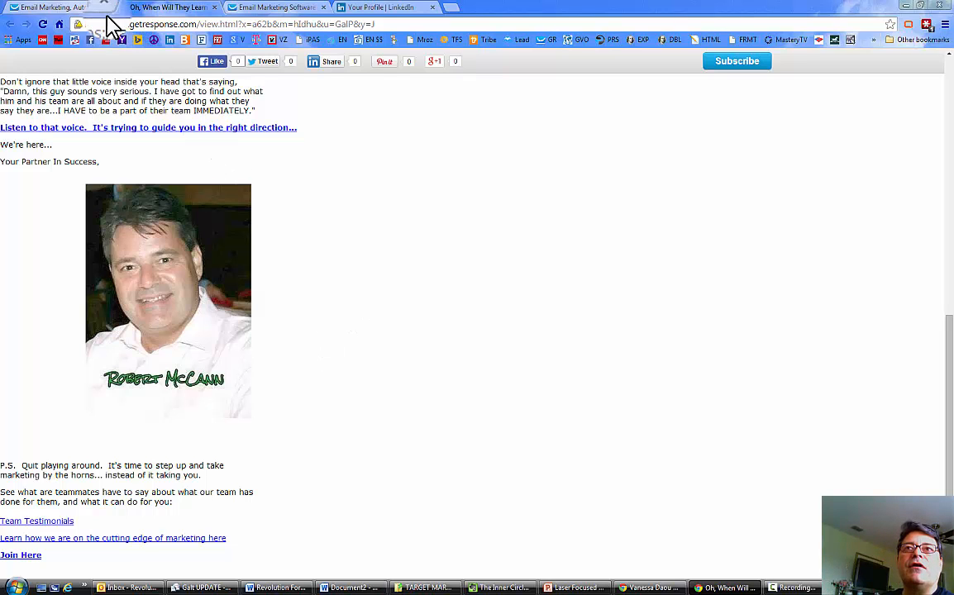
click(66, 8)
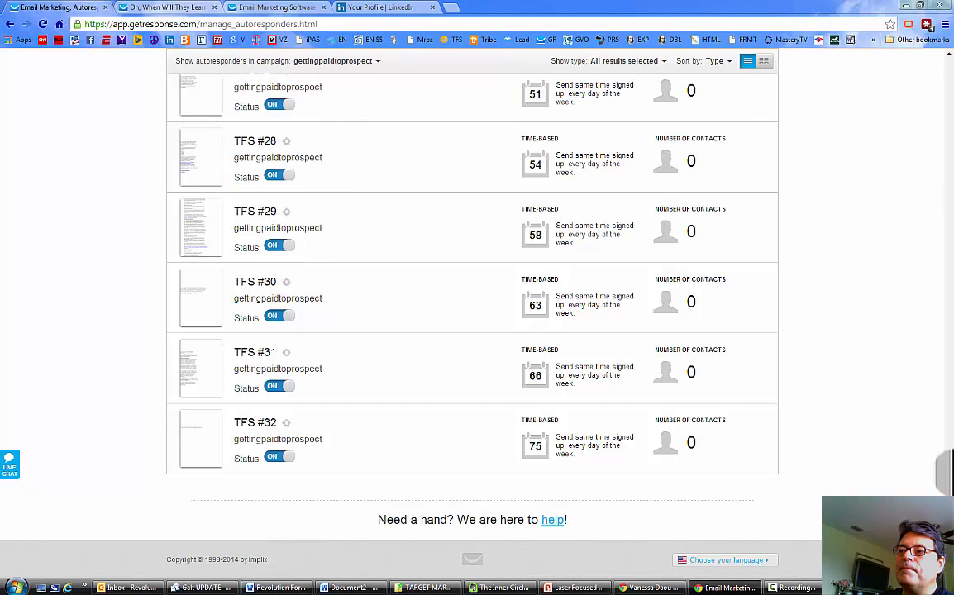
Filter the autoresponder list to show only the roberttest51 campaign instead of gettingpaidtoprospect.
drag(950, 484, 948, 72)
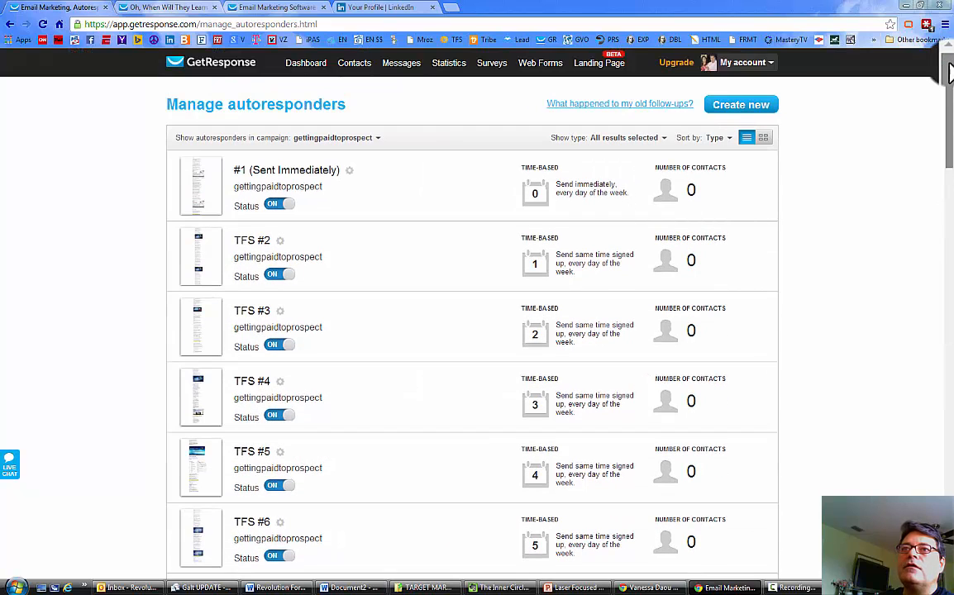
click(379, 140)
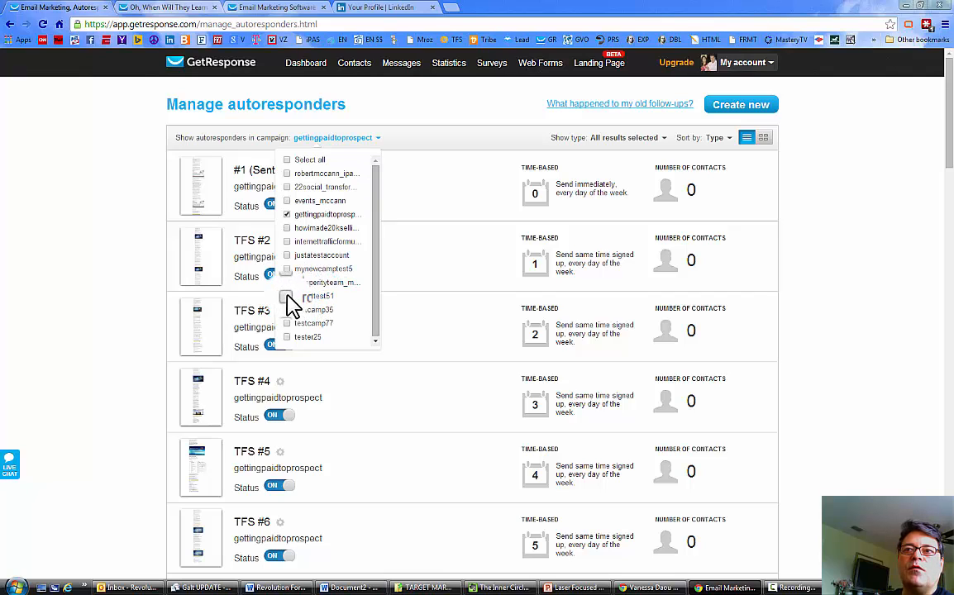
click(287, 296)
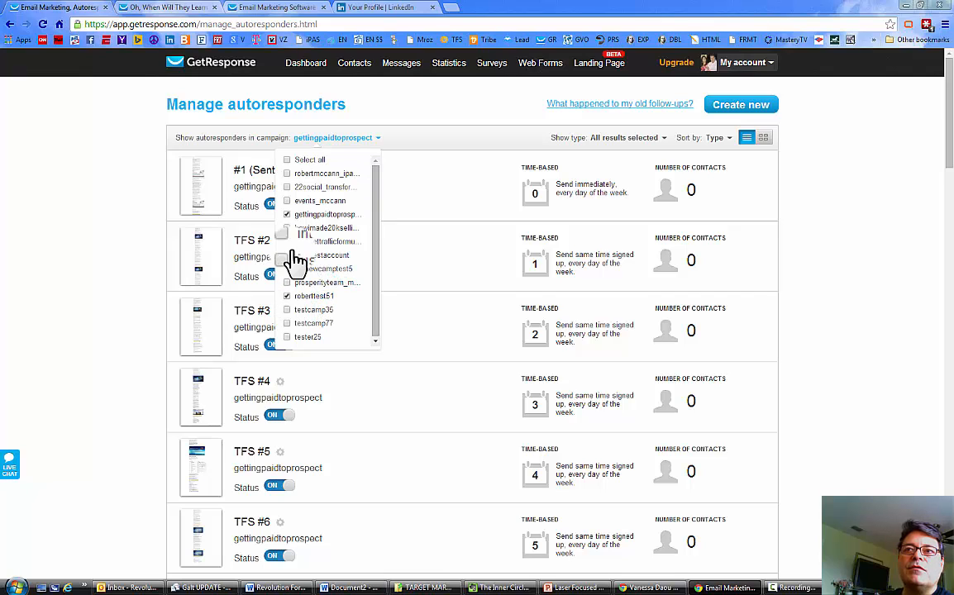
click(287, 215)
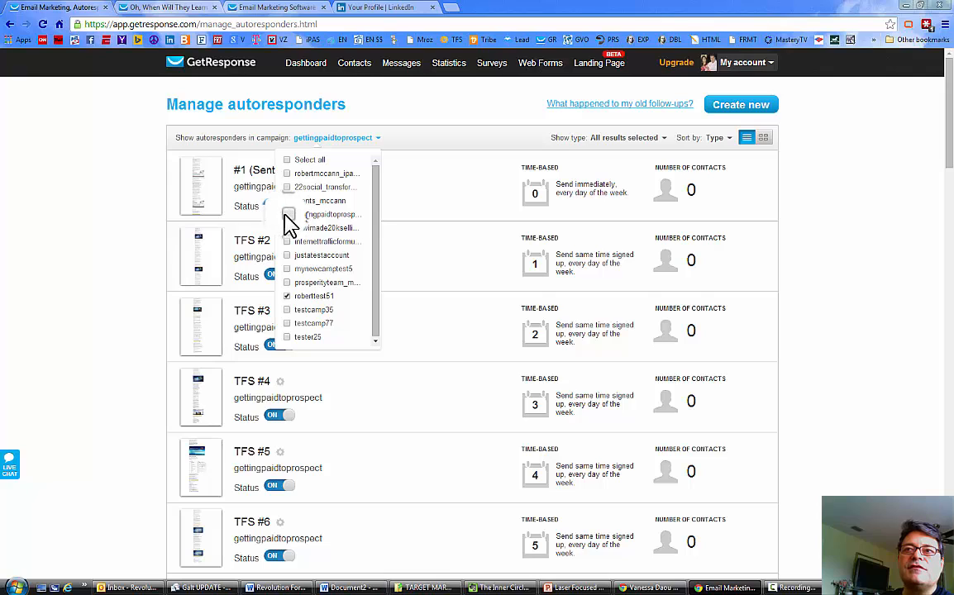
click(76, 123)
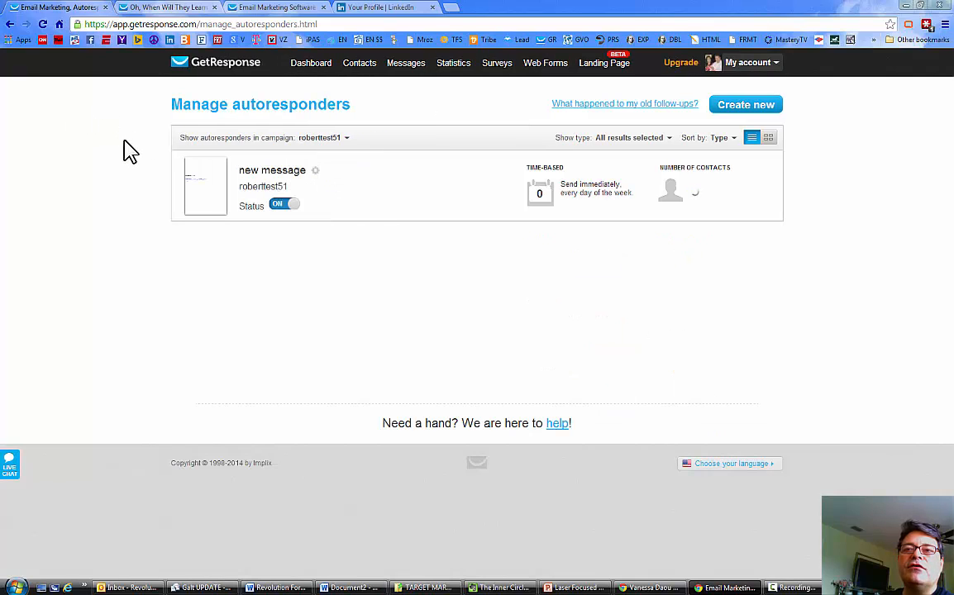
View the new message autoresponder online, test its blog link in a new tab, and return to the autoresponder list.
click(313, 171)
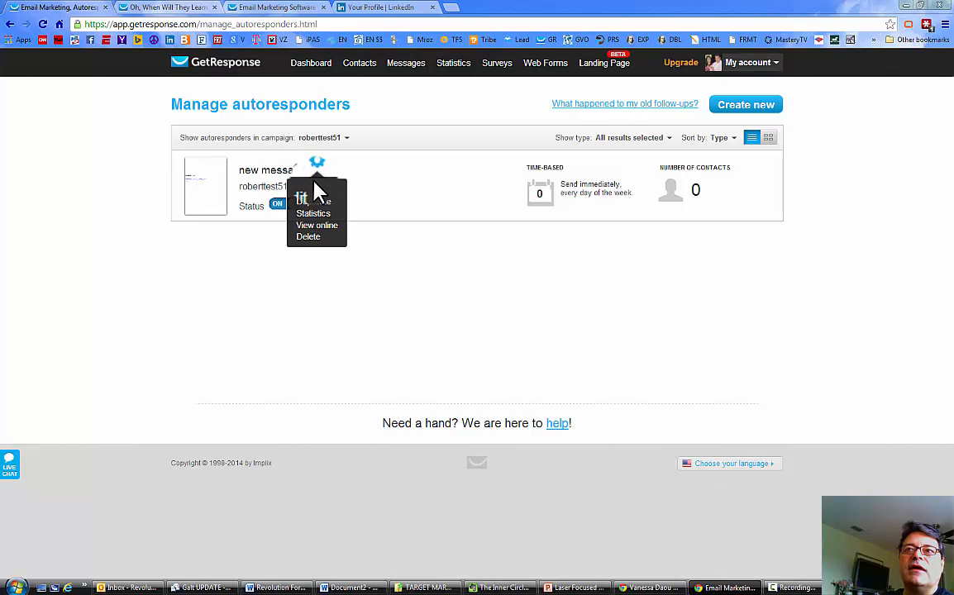
click(328, 227)
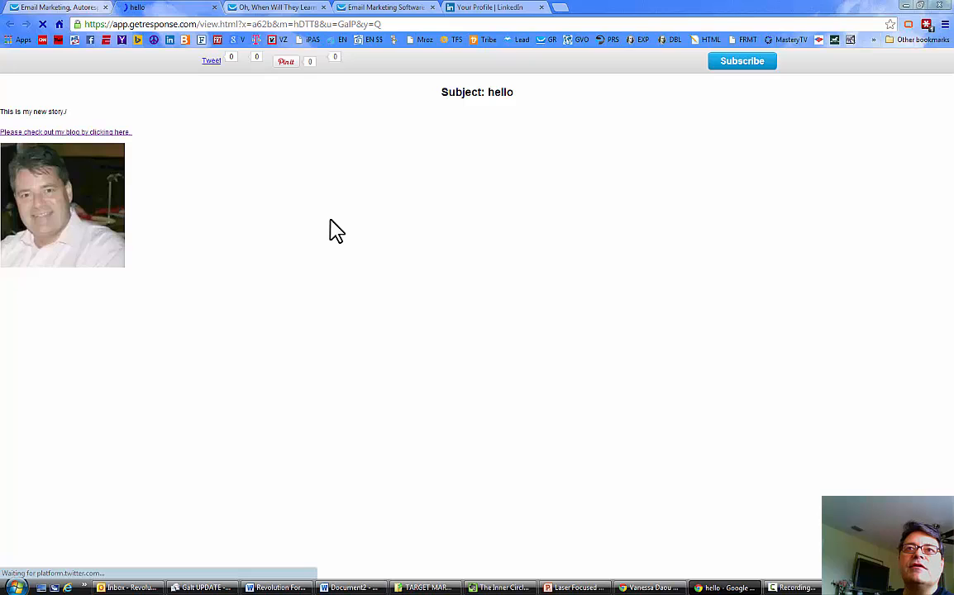
right_click(78, 134)
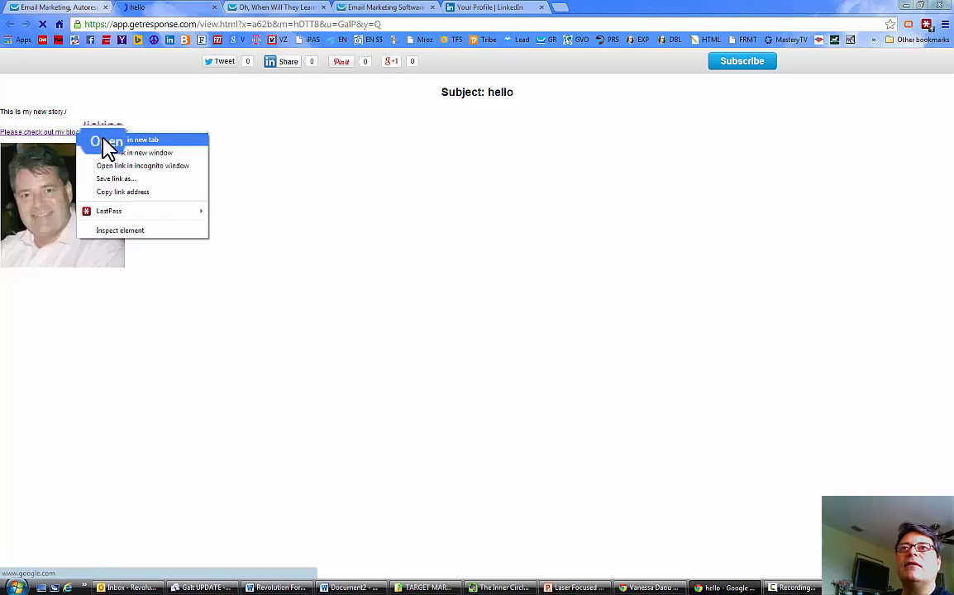
click(106, 141)
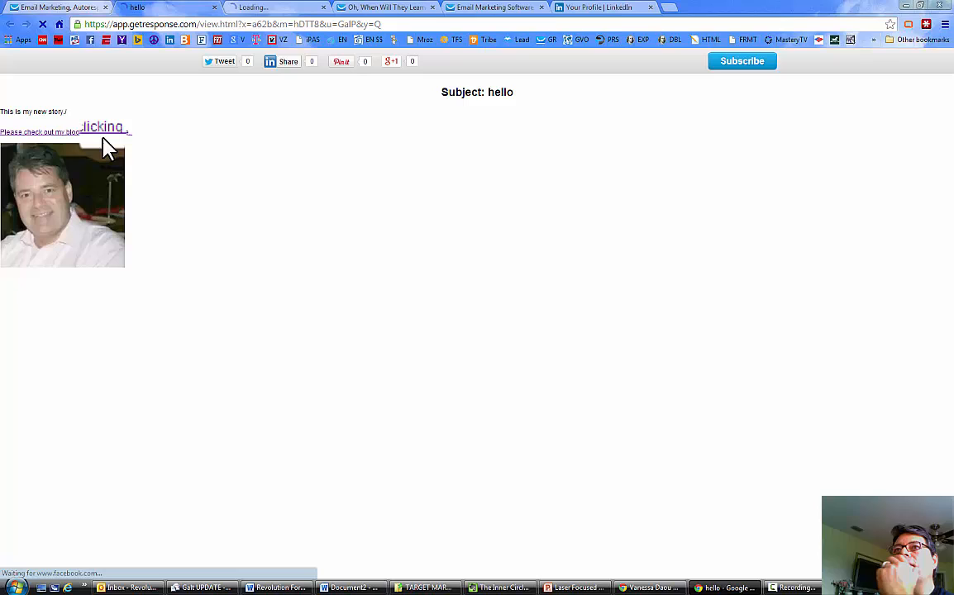
click(273, 15)
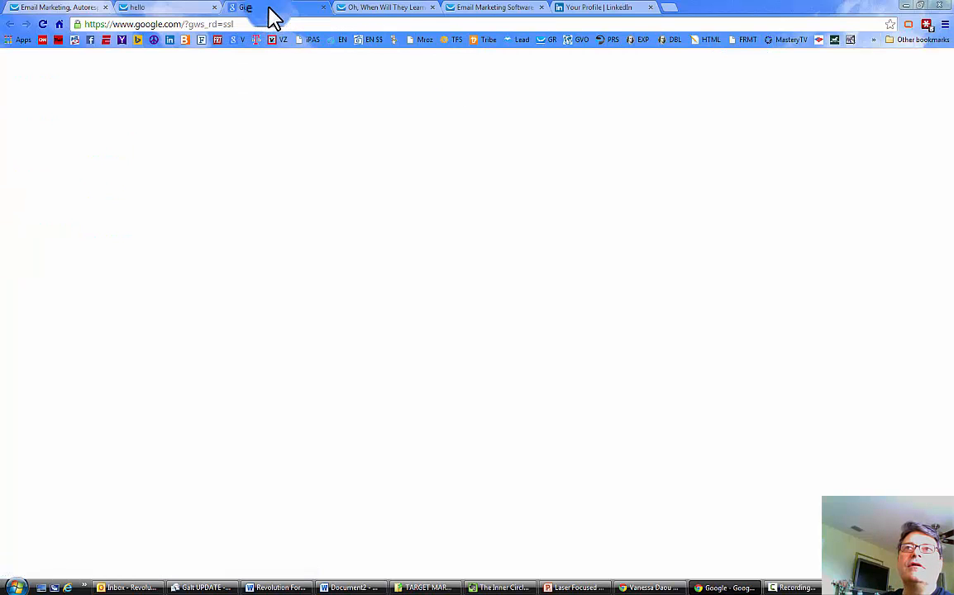
click(152, 14)
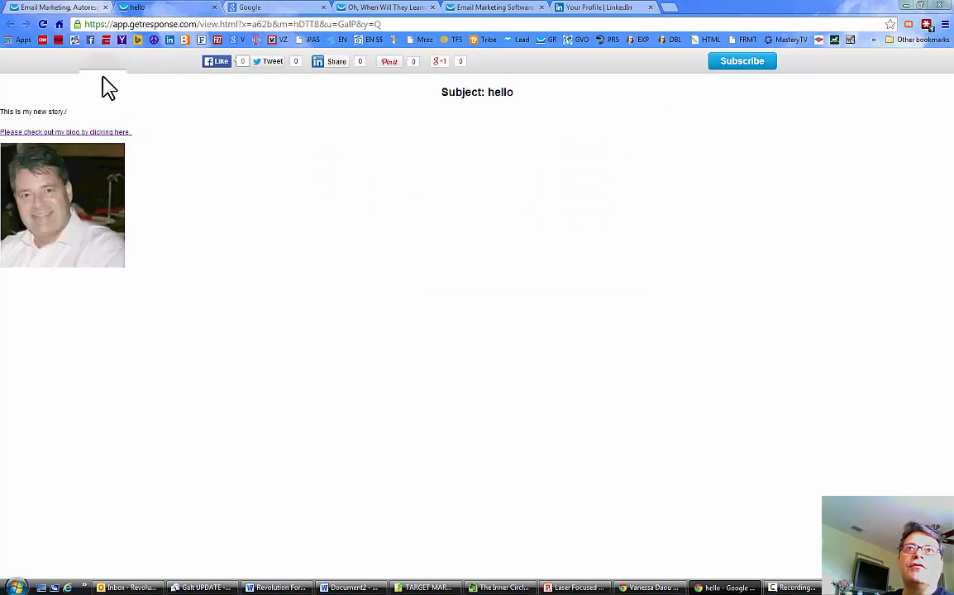
click(65, 10)
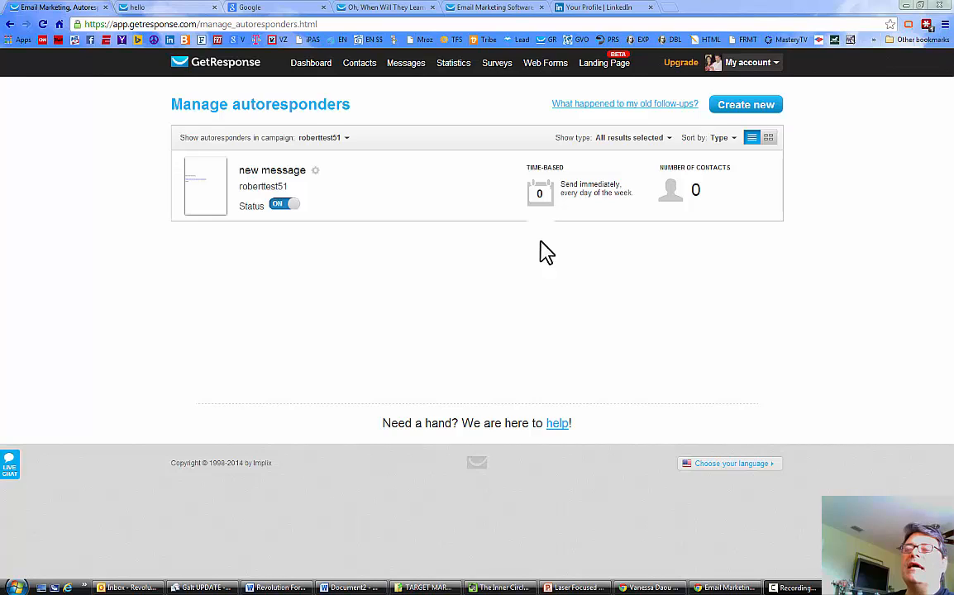
Go to the dashboard and start creating a new web form.
mouse_move(539, 73)
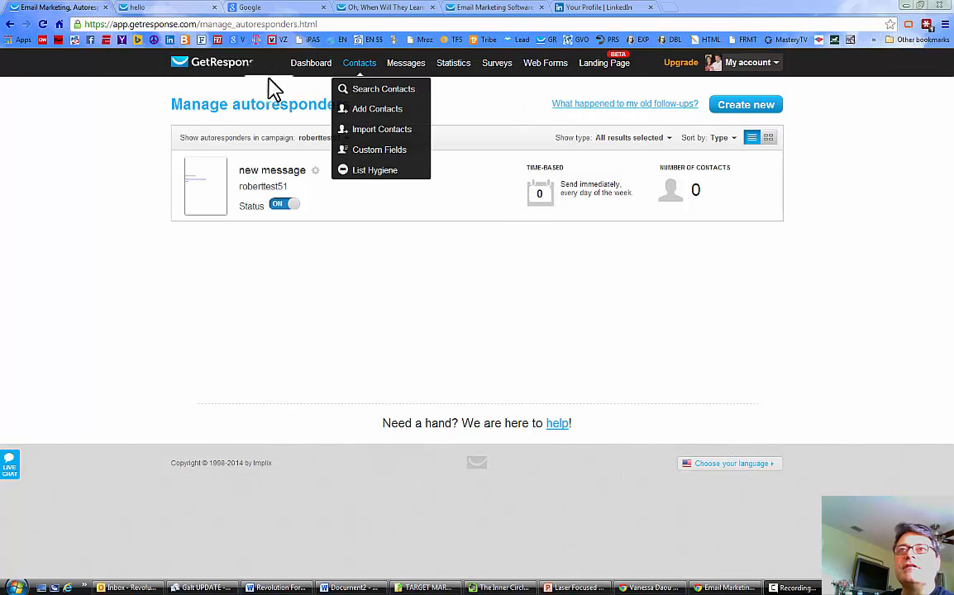
click(304, 69)
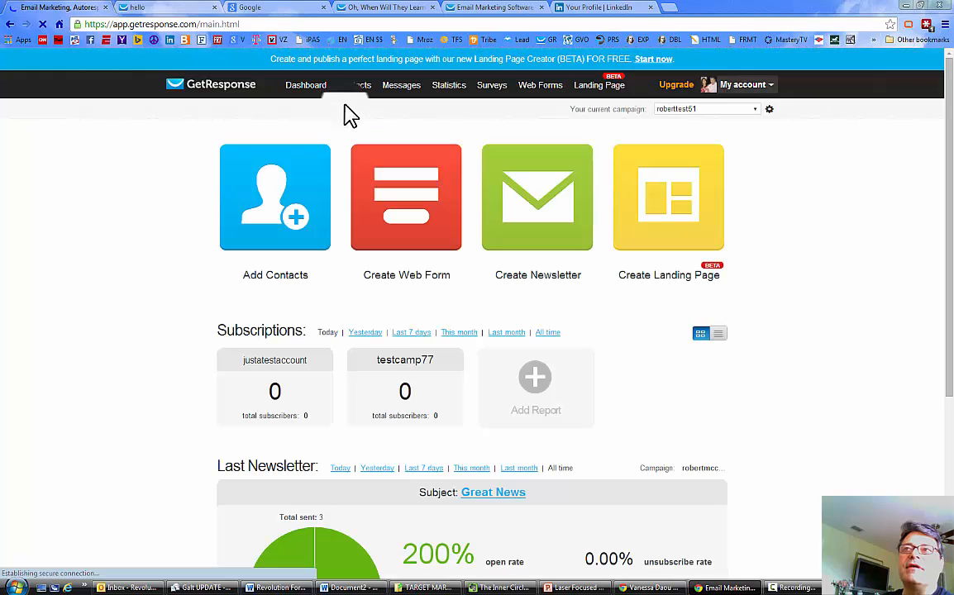
mouse_move(538, 95)
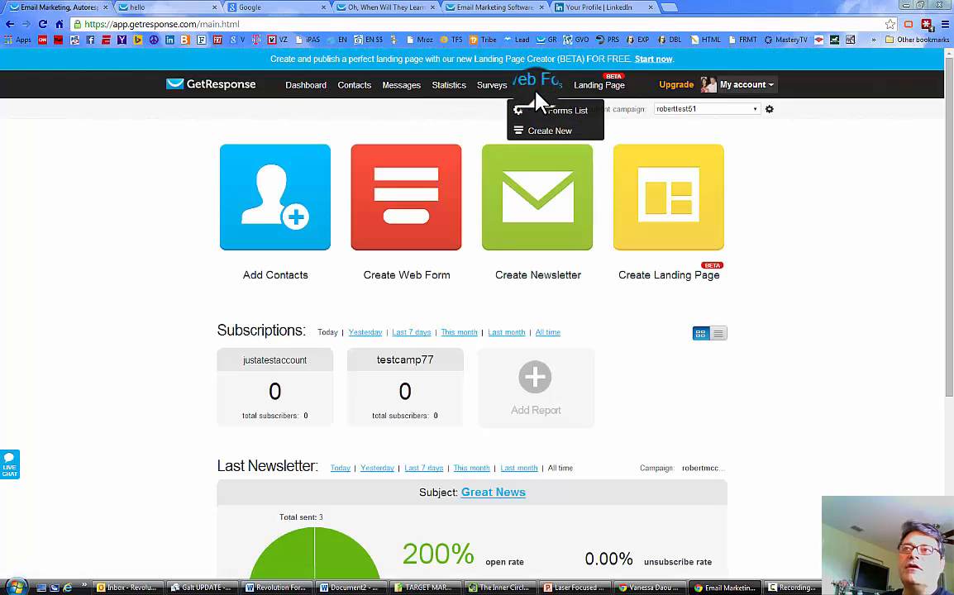
click(536, 137)
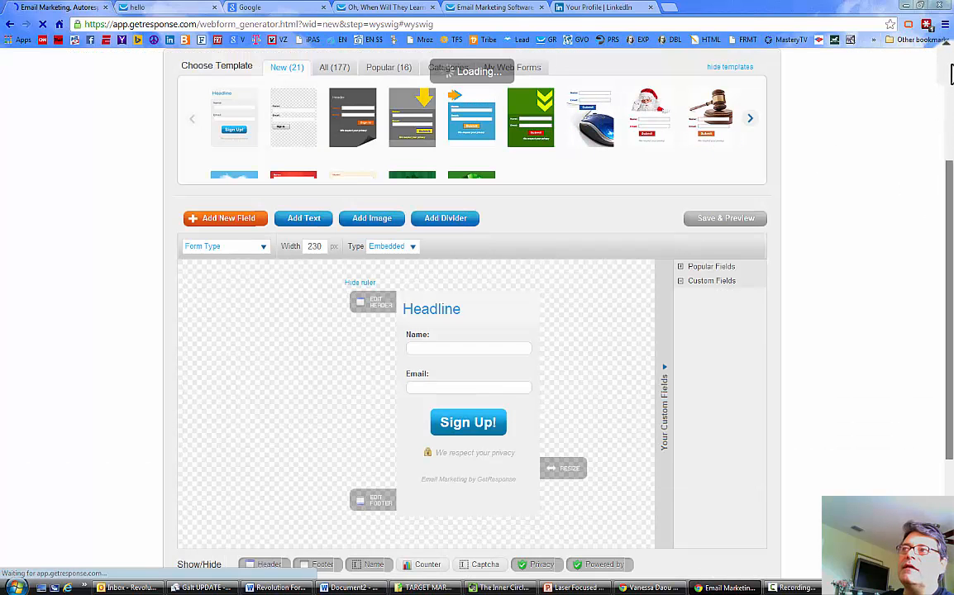
Check that the web form's current campaign is roberttest51, reviewing the available campaigns without changing the selection.
scroll(952, 68, up, 3)
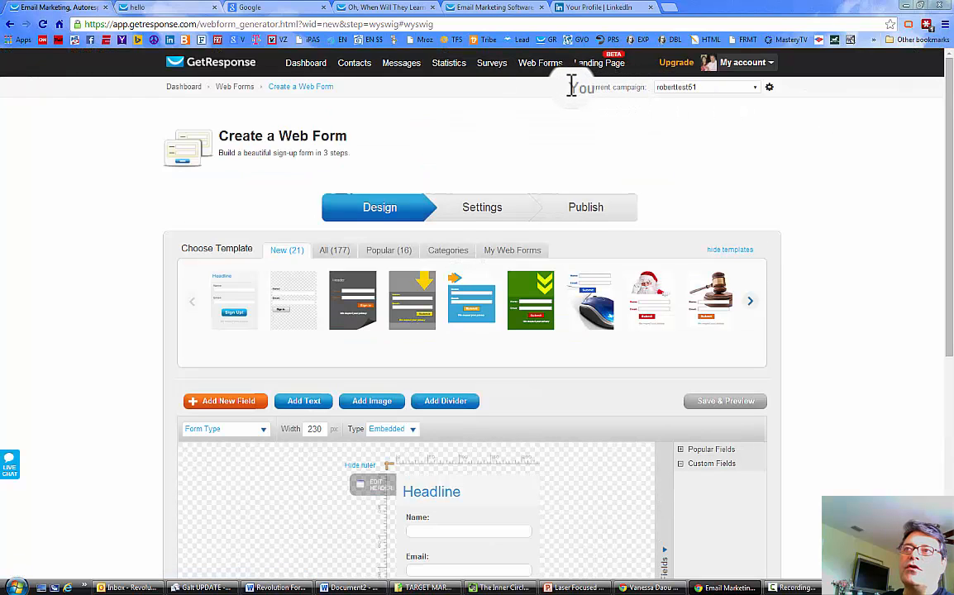
drag(570, 86, 679, 98)
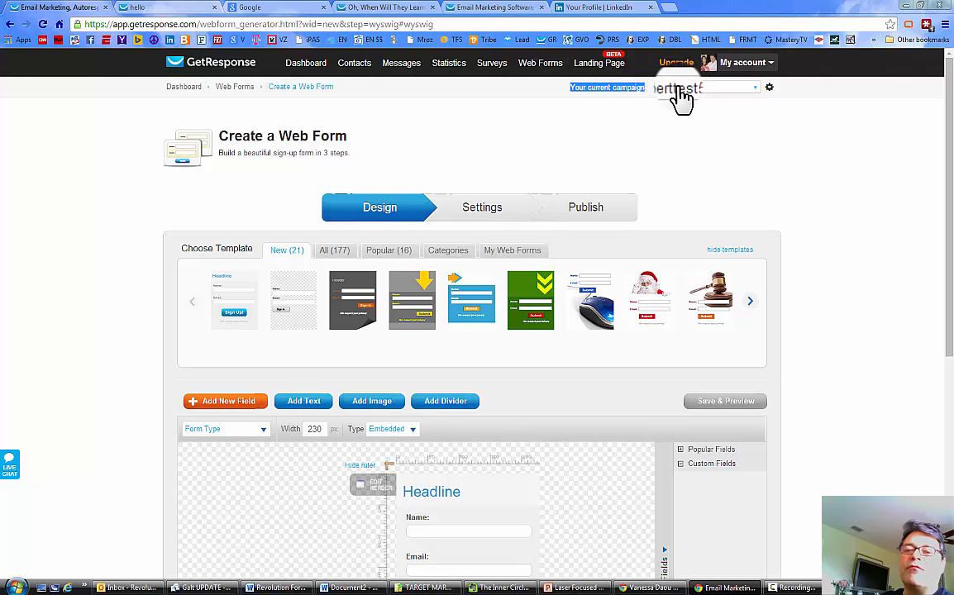
click(755, 88)
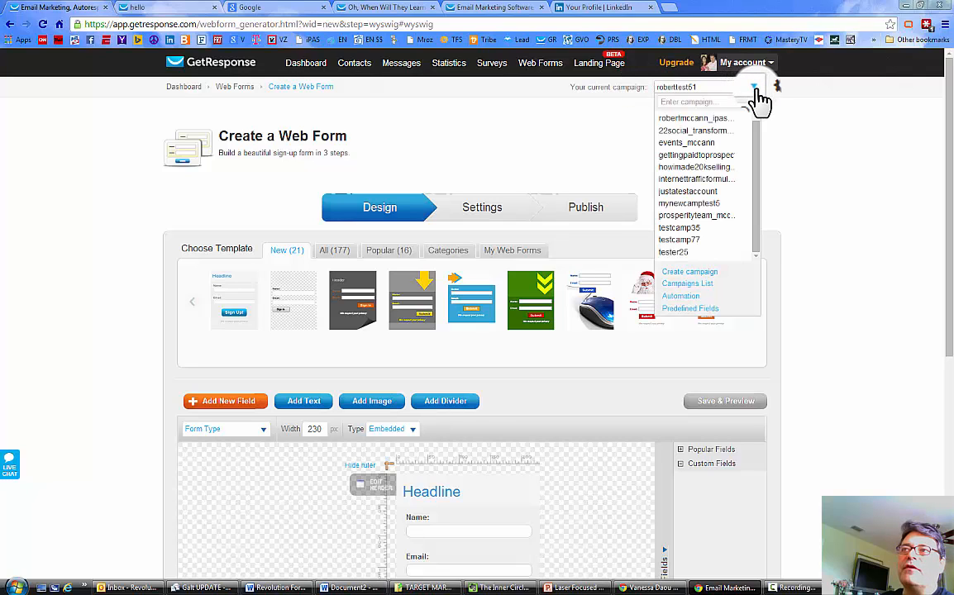
click(755, 89)
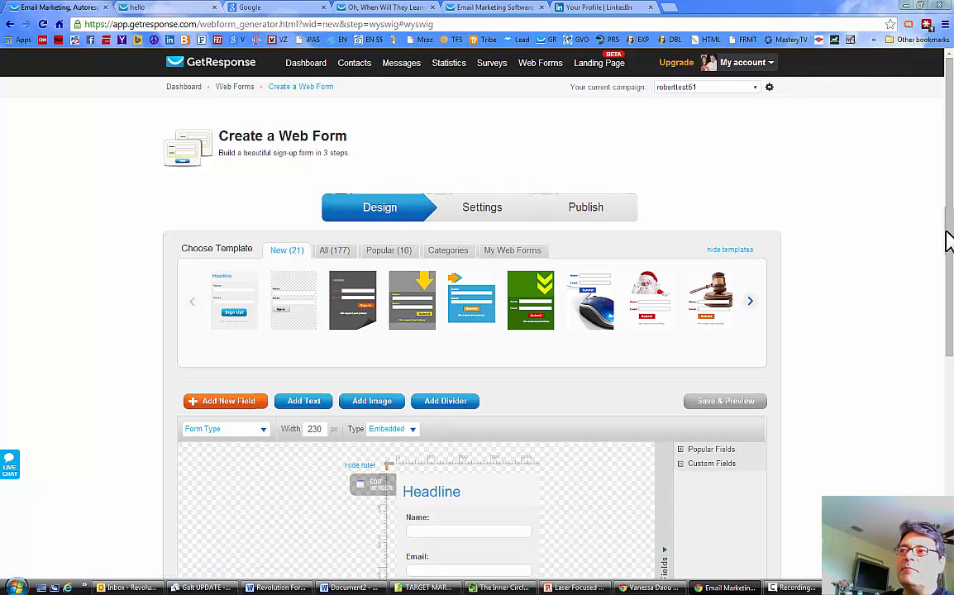
Accept the default web form design and the default thank-you page settings, and continue to the publishing stage.
scroll(948, 259, down, 4)
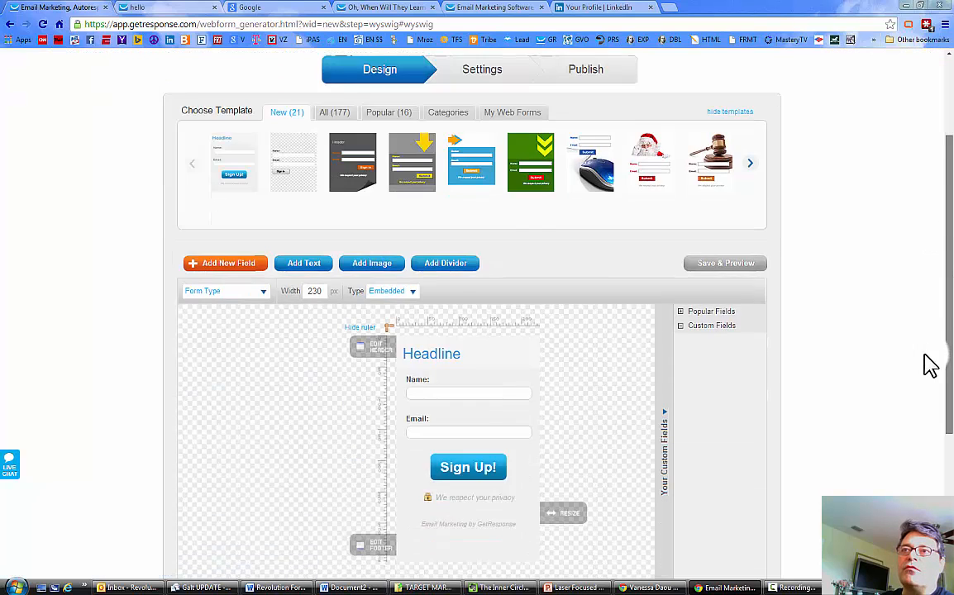
click(741, 471)
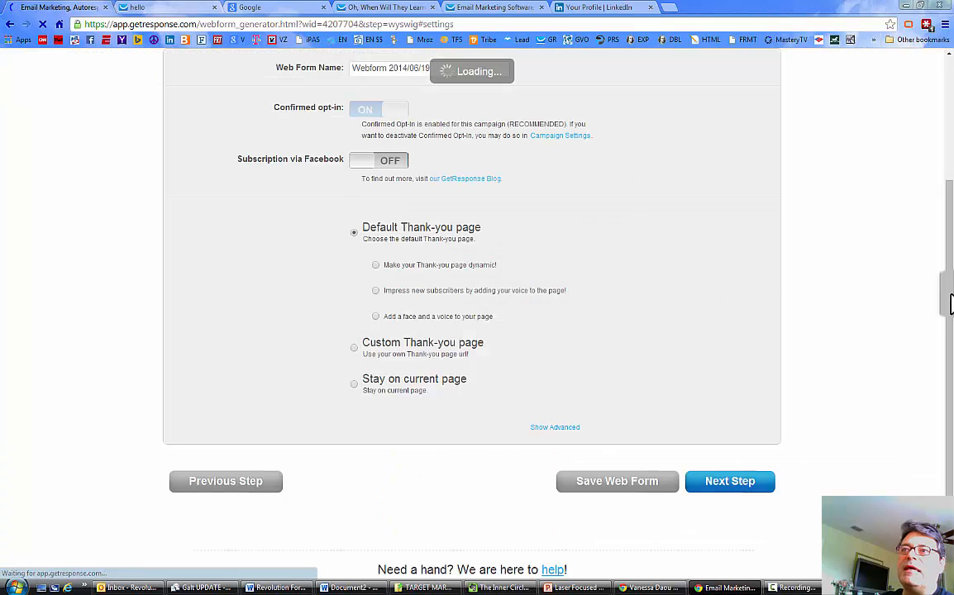
scroll(831, 389, up, 3)
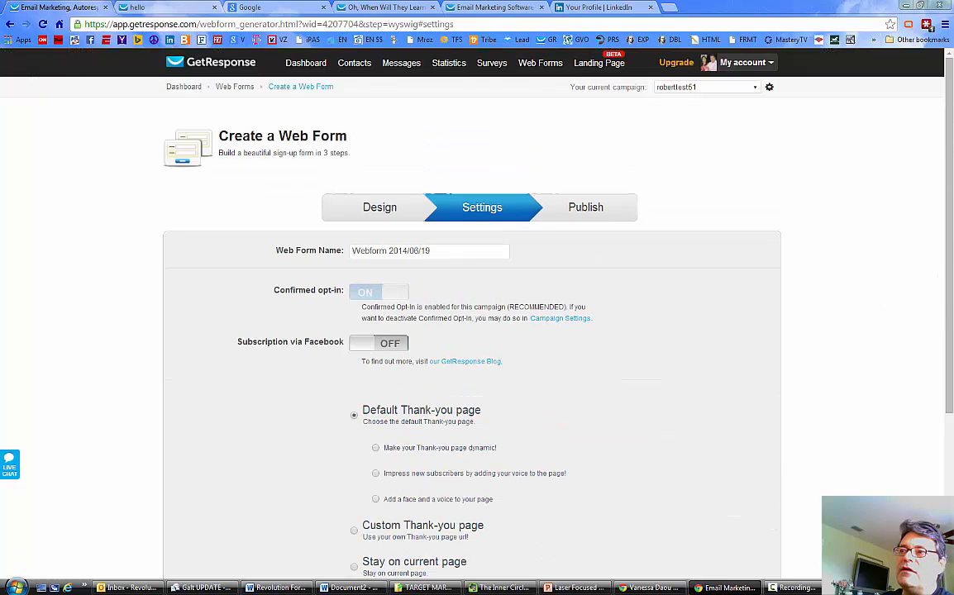
drag(950, 304, 932, 454)
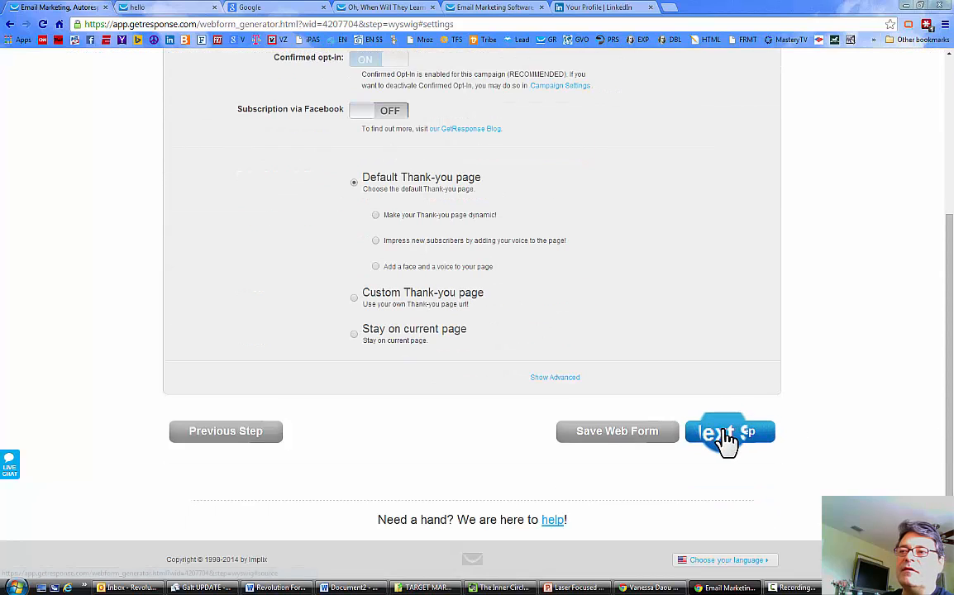
click(725, 437)
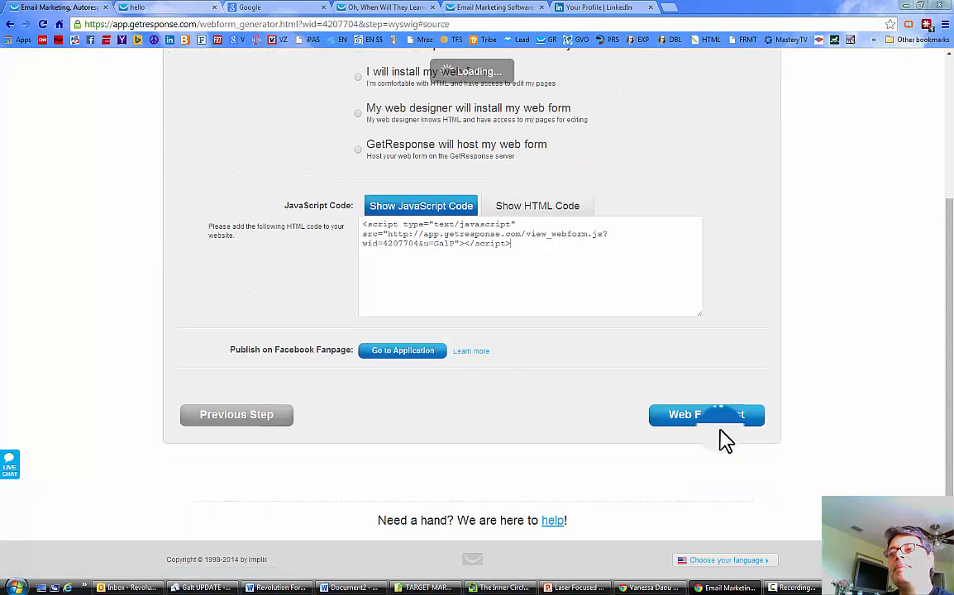
Review the web form's publishing options and highlight the form ID after "wid=" in the JavaScript code.
scroll(845, 296, up, 2)
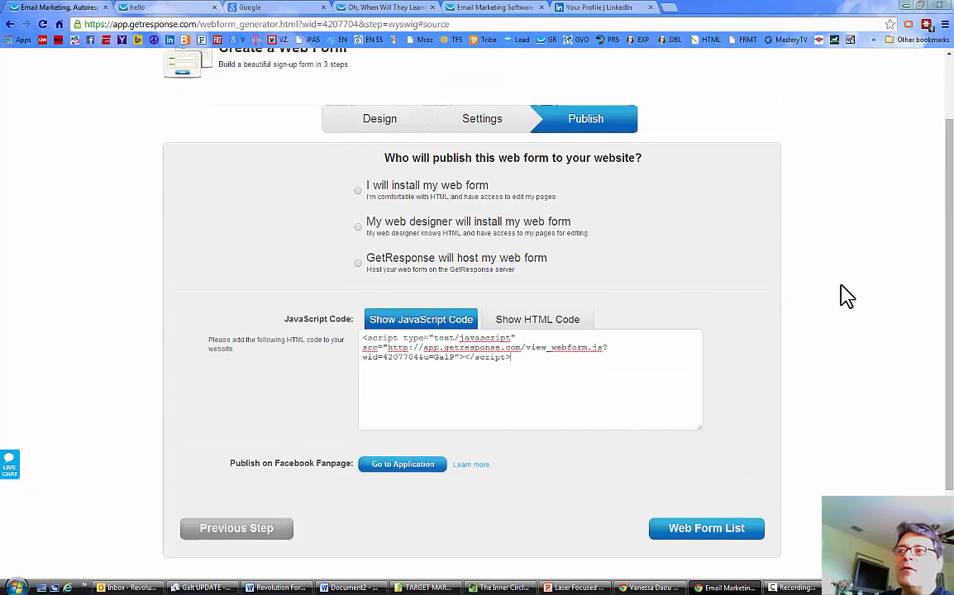
scroll(845, 296, up, 1)
scroll(827, 297, down, 1)
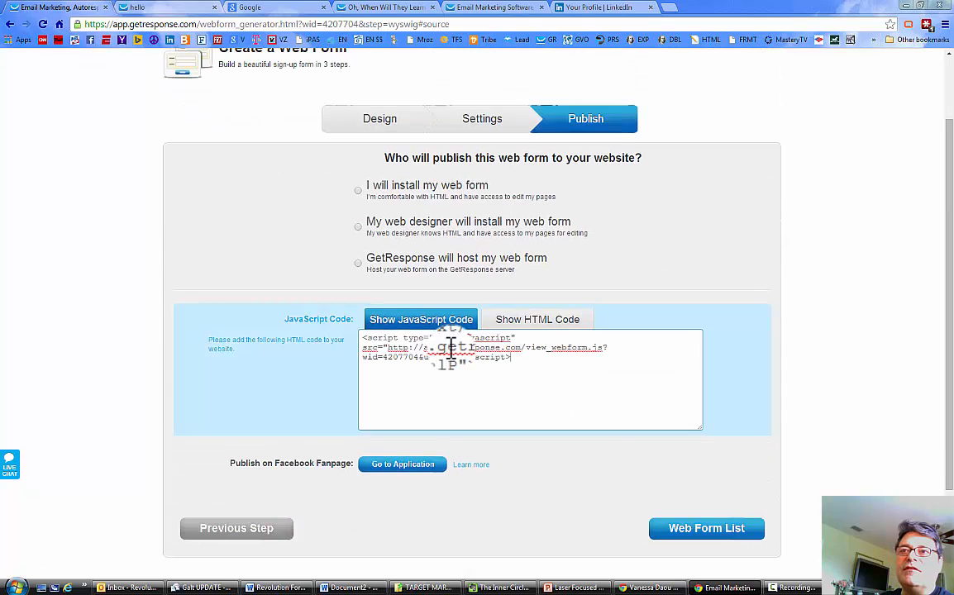
double_click(383, 356)
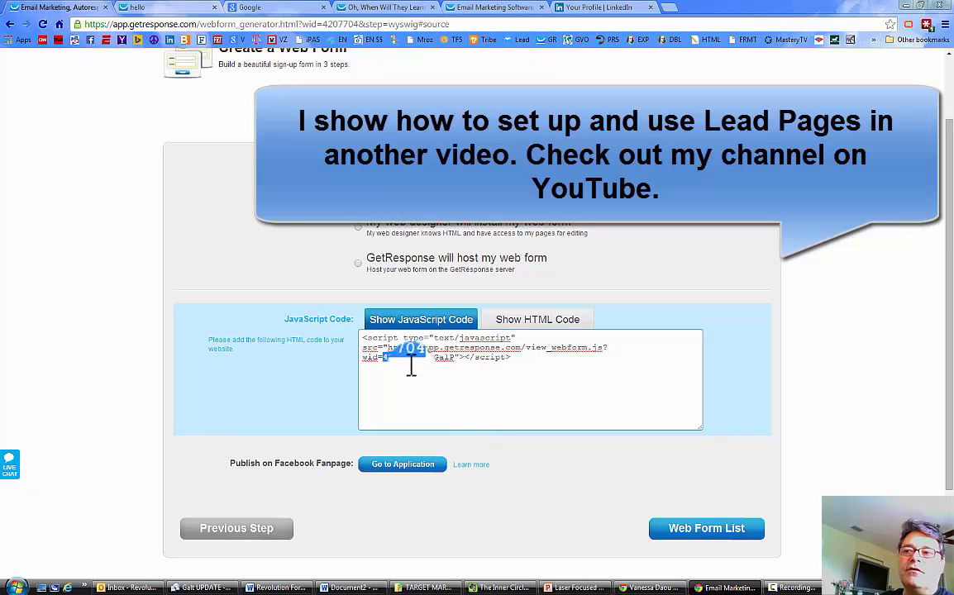
Go to the list of web forms and open the settings of the form belonging to the roberttest51 campaign.
click(722, 538)
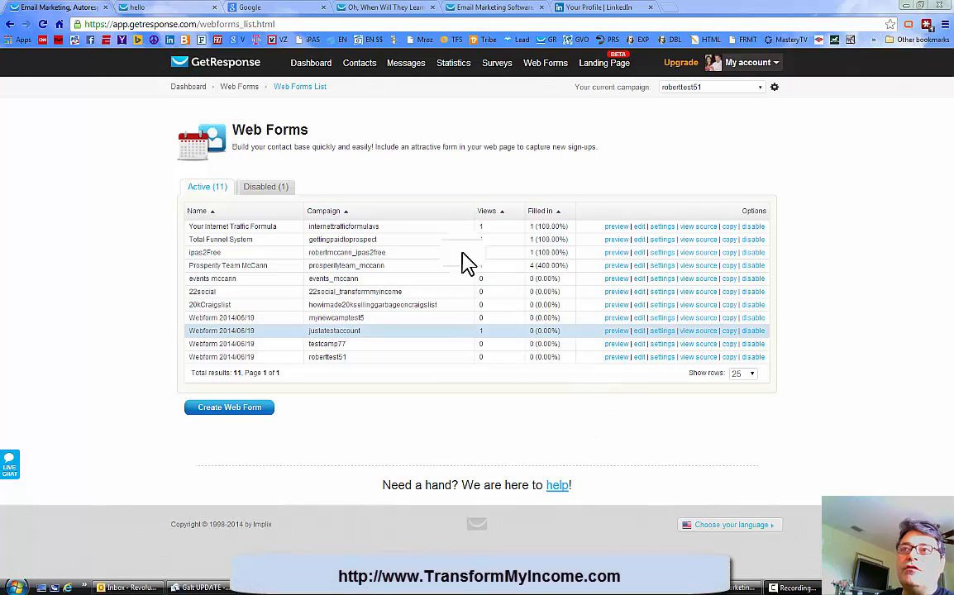
mouse_move(550, 68)
click(548, 98)
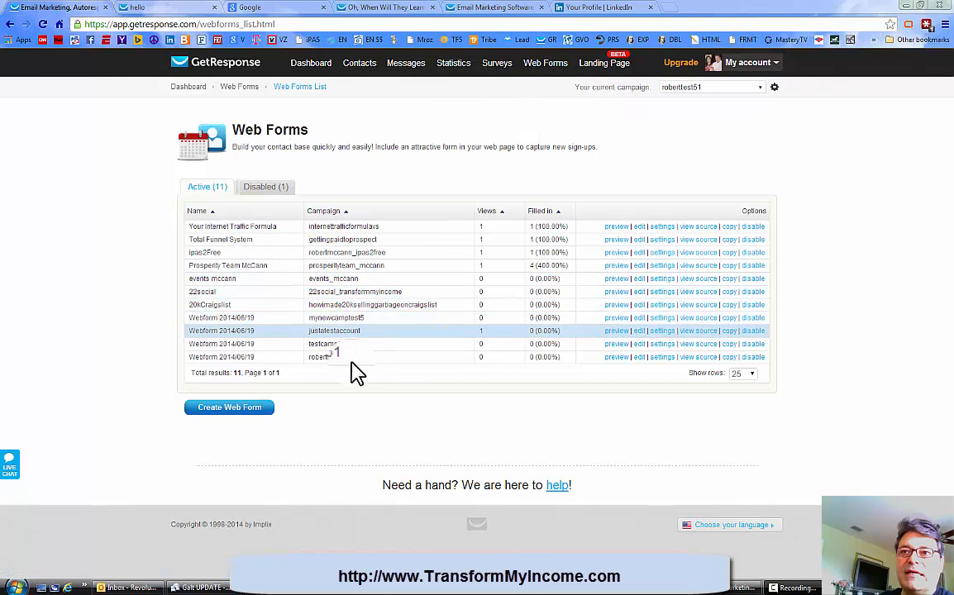
click(662, 358)
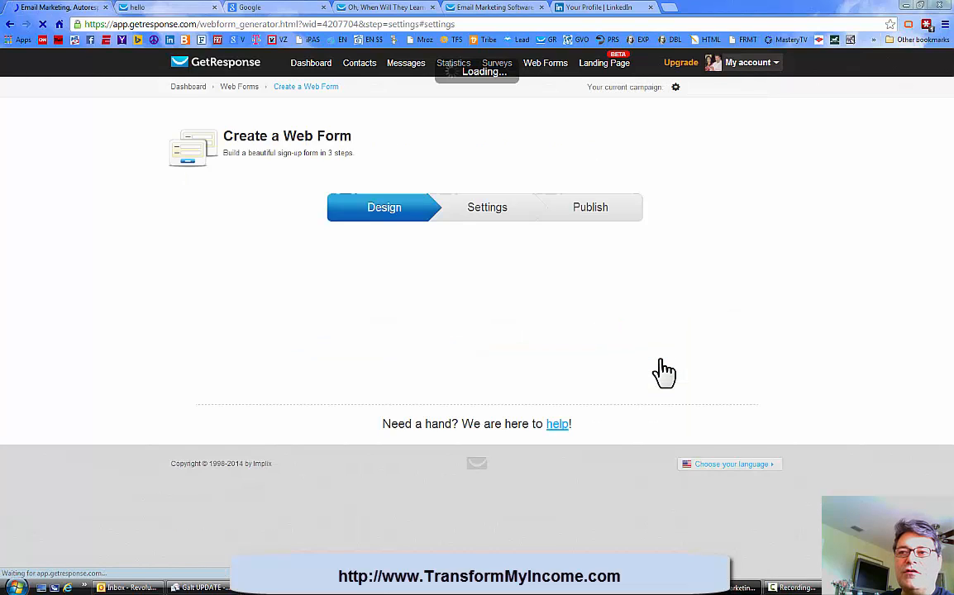
Continue from the form's settings to its publishing code, highlight the web form ID in the JavaScript, and clear the highlight.
scroll(666, 330, down, 3)
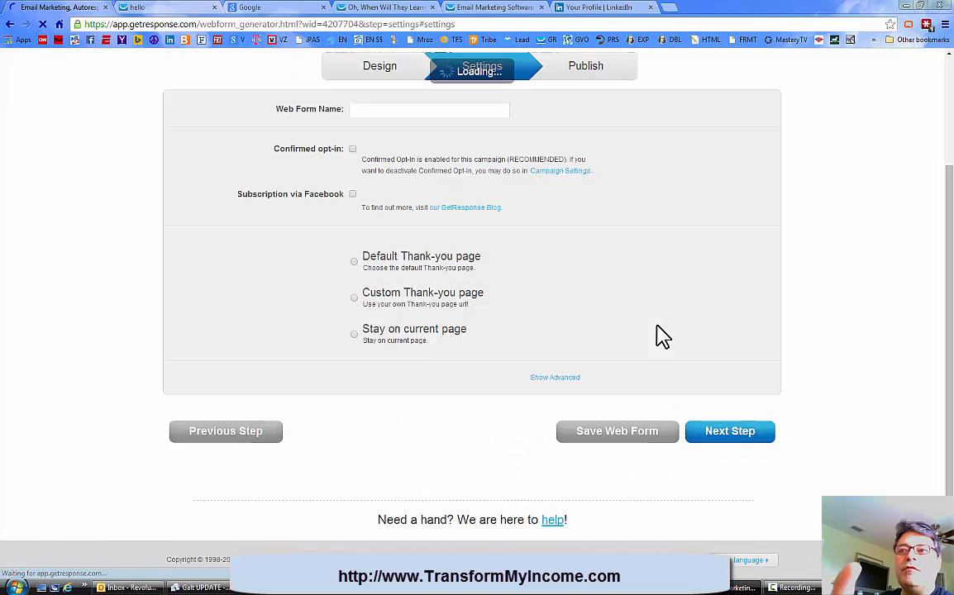
click(763, 482)
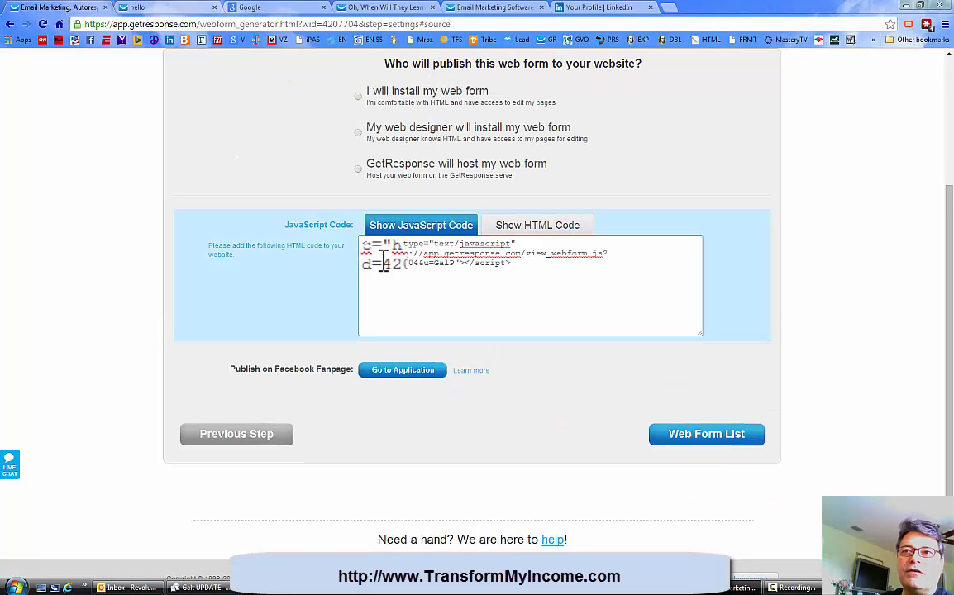
double_click(383, 263)
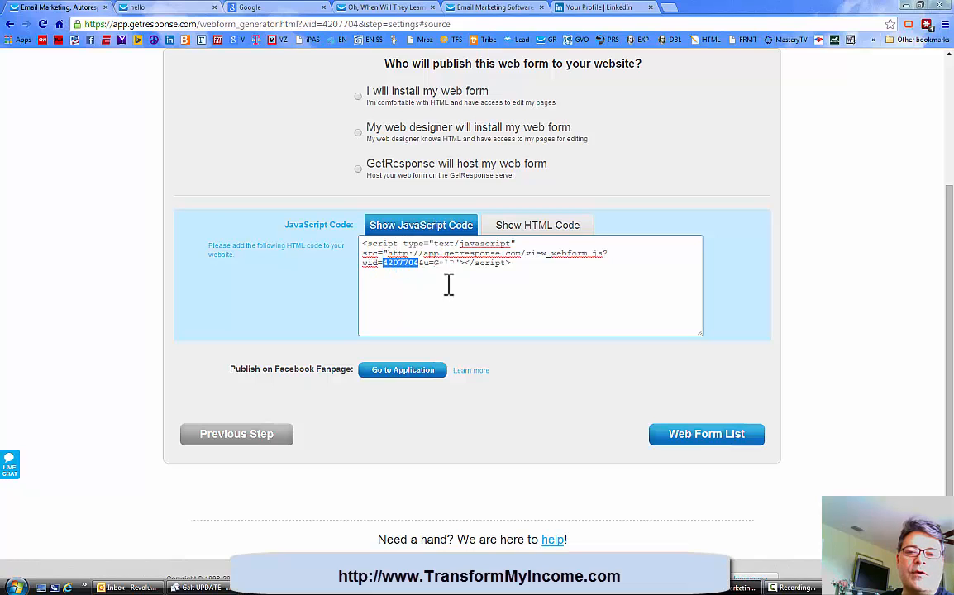
click(818, 266)
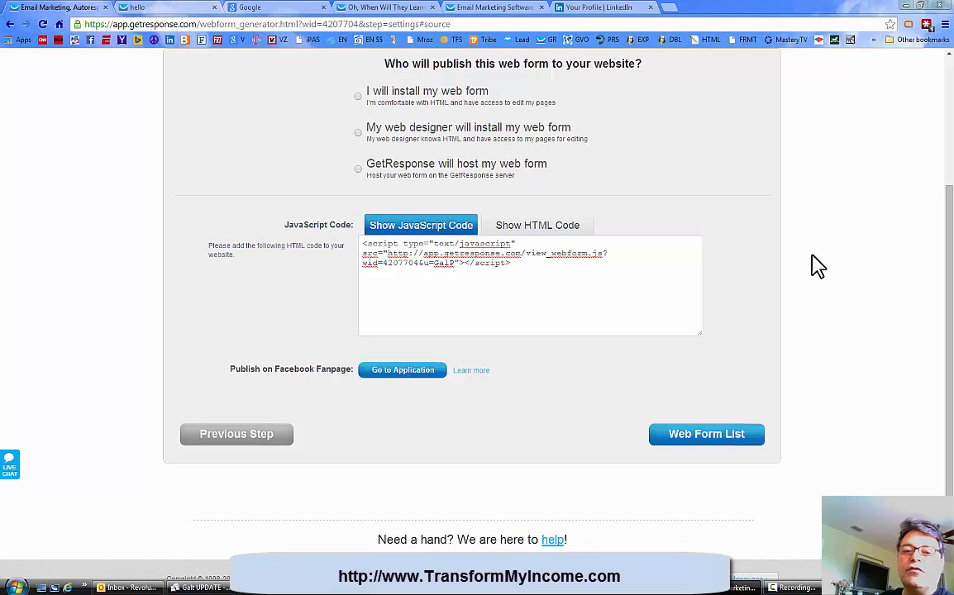